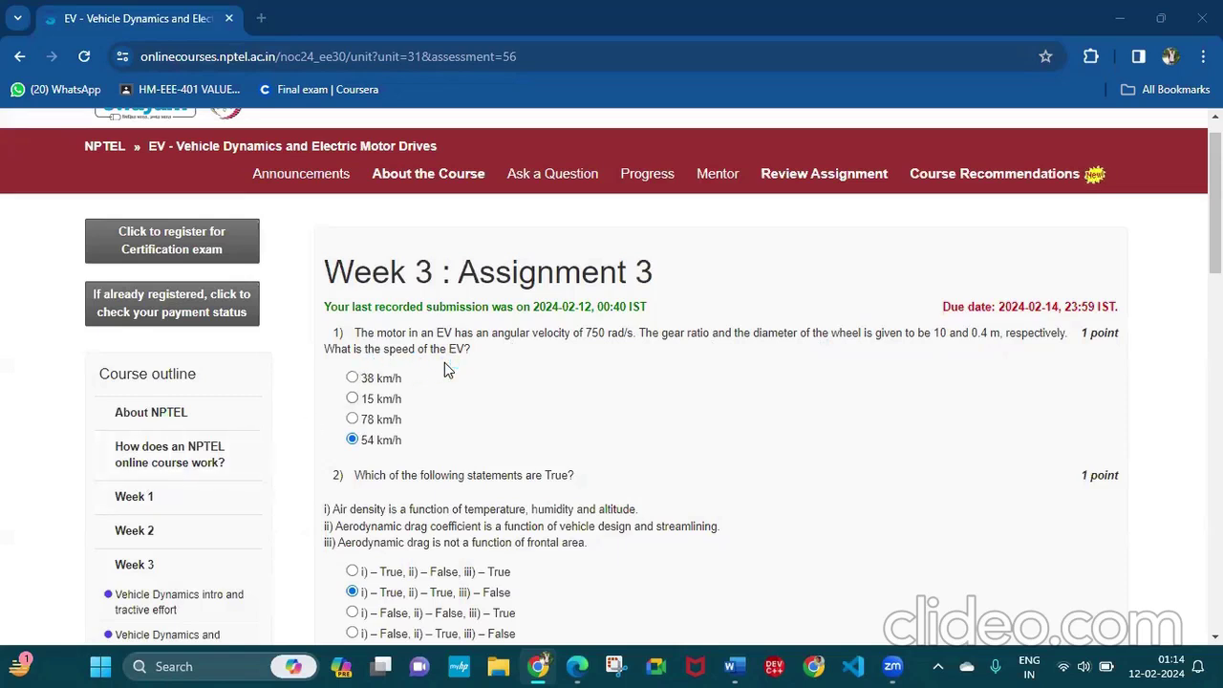
Step: Call up the Week3Assi3EVVehicle.pdf preview from Edge on the taskbar
{"action": "mouse_move", "coordinate": [586, 669]}
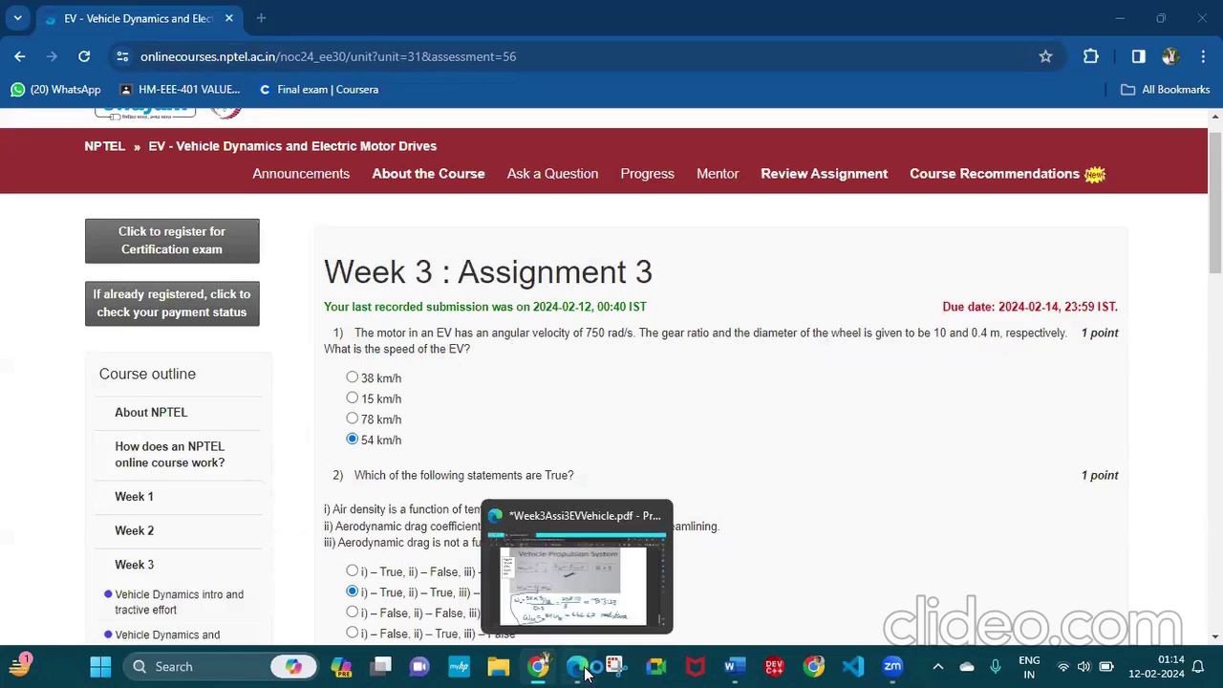
Step: Ink 750 = 10 × ωw beside the ωM formula, then circle and underline v in ωW = v/r
{"action": "left_click", "coordinate": [574, 578]}
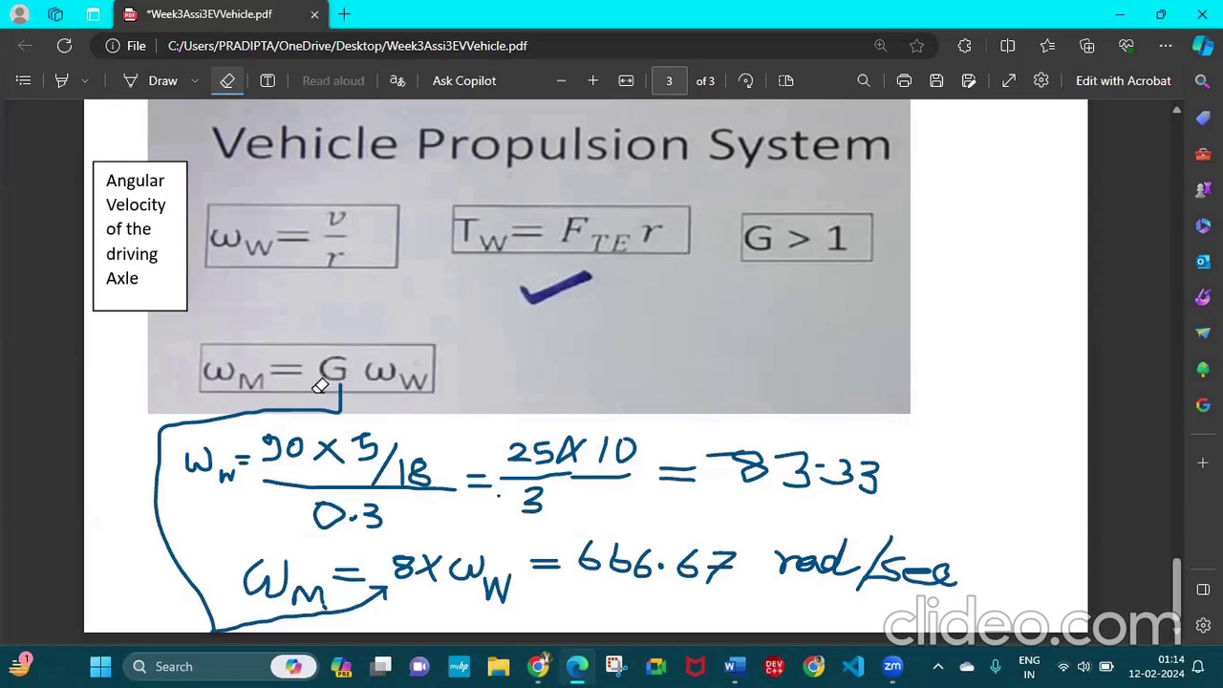
{"action": "left_click", "coordinate": [131, 83]}
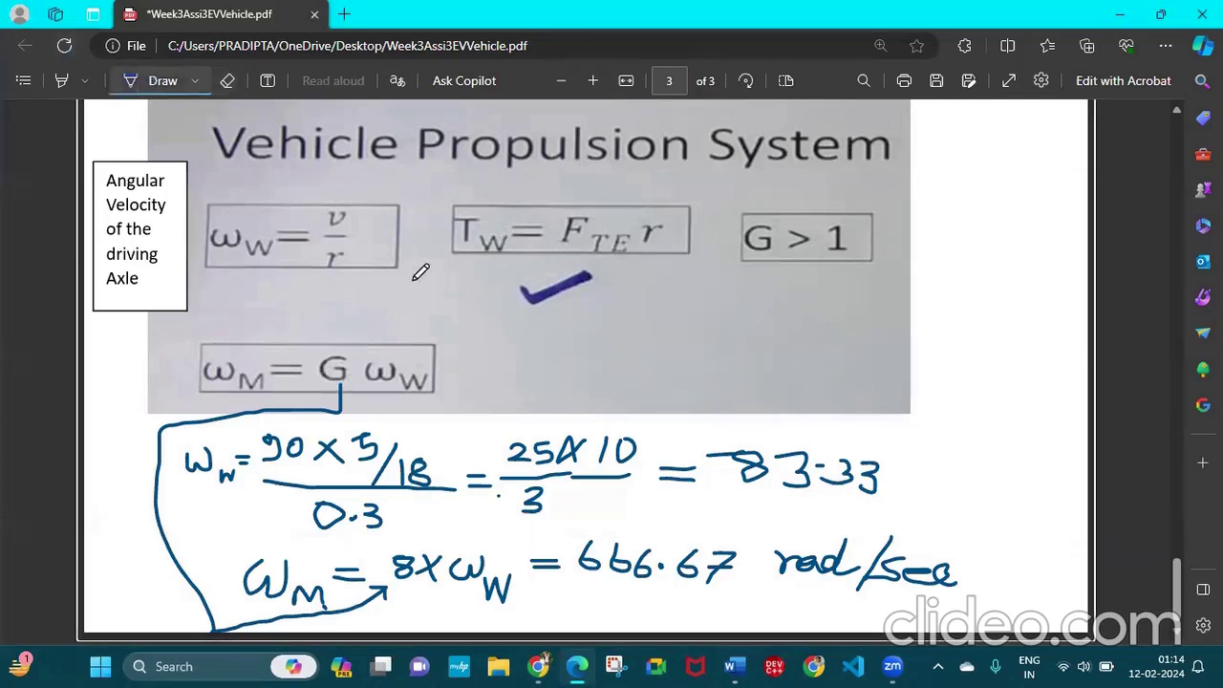
{"action": "left_click", "coordinate": [531, 666]}
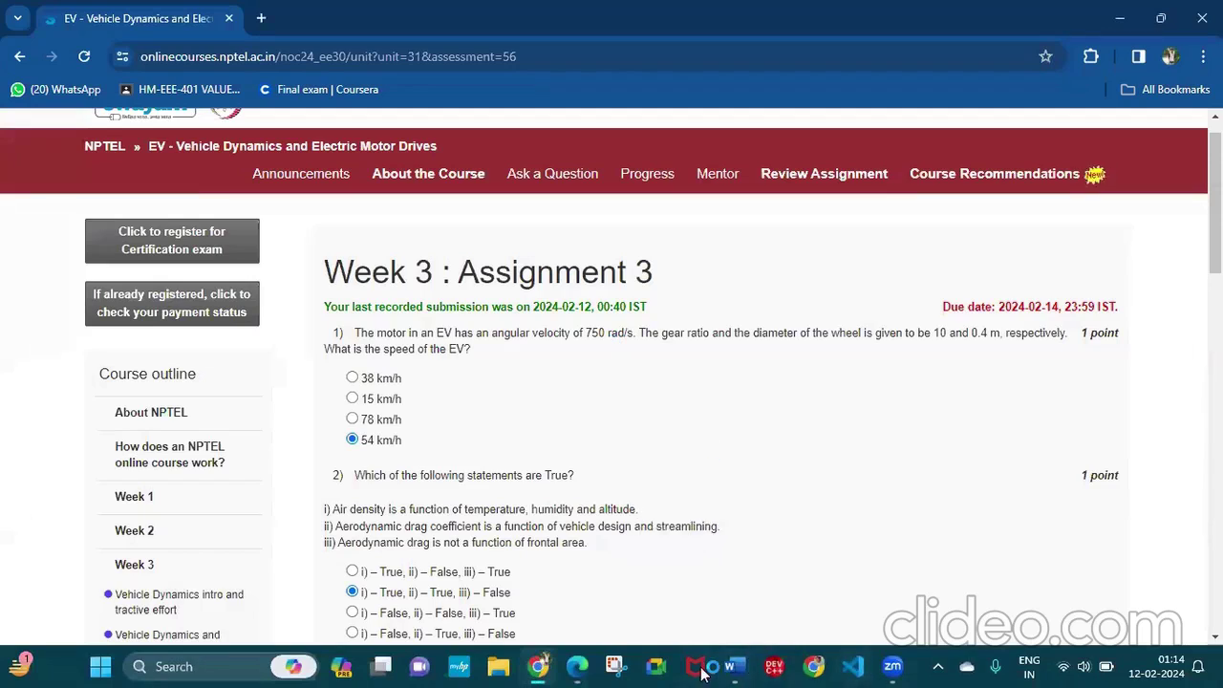
{"action": "left_click", "coordinate": [588, 669]}
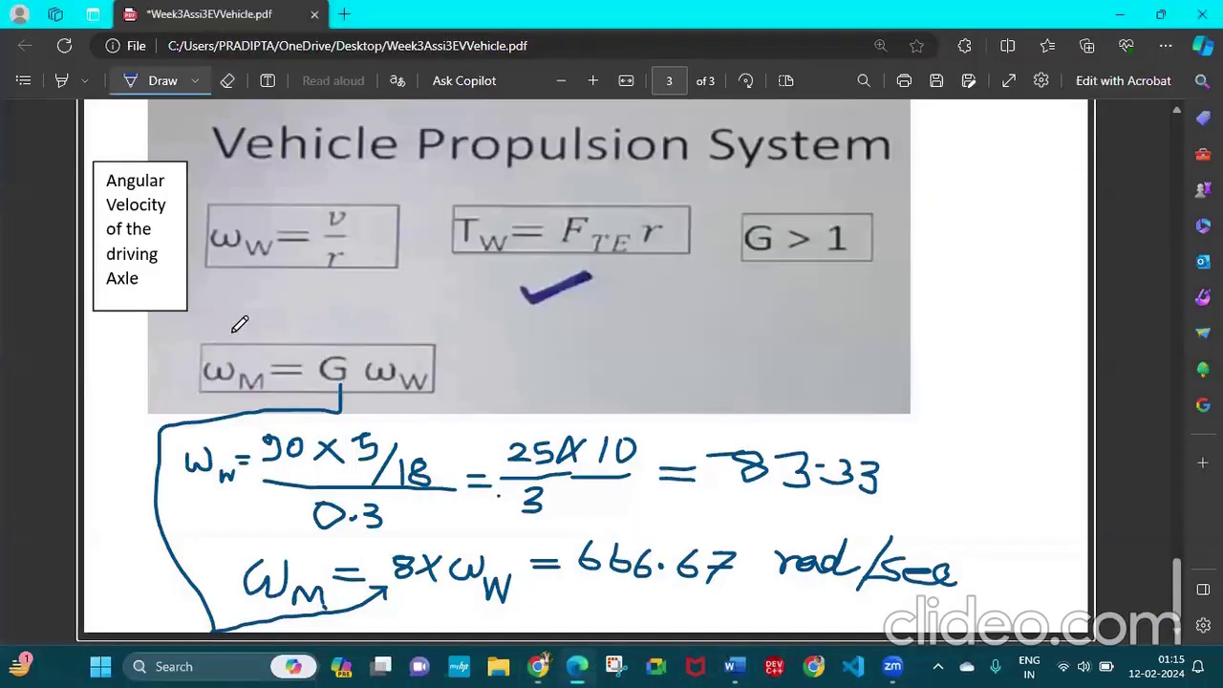
{"action": "mouse_move", "coordinate": [477, 345]}
{"action": "left_mouse_down"}
{"action": "mouse_move", "coordinate": [510, 345]}
{"action": "mouse_move", "coordinate": [492, 385]}
{"action": "mouse_move", "coordinate": [524, 352]}
{"action": "mouse_move", "coordinate": [544, 374]}
{"action": "mouse_move", "coordinate": [542, 350]}
{"action": "mouse_move", "coordinate": [625, 381]}
{"action": "mouse_move", "coordinate": [649, 359]}
{"action": "mouse_move", "coordinate": [694, 380]}
{"action": "mouse_move", "coordinate": [675, 379]}
{"action": "mouse_move", "coordinate": [721, 365]}
{"action": "mouse_move", "coordinate": [734, 346]}
{"action": "mouse_move", "coordinate": [756, 364]}
{"action": "mouse_move", "coordinate": [784, 353]}
{"action": "left_mouse_up"}
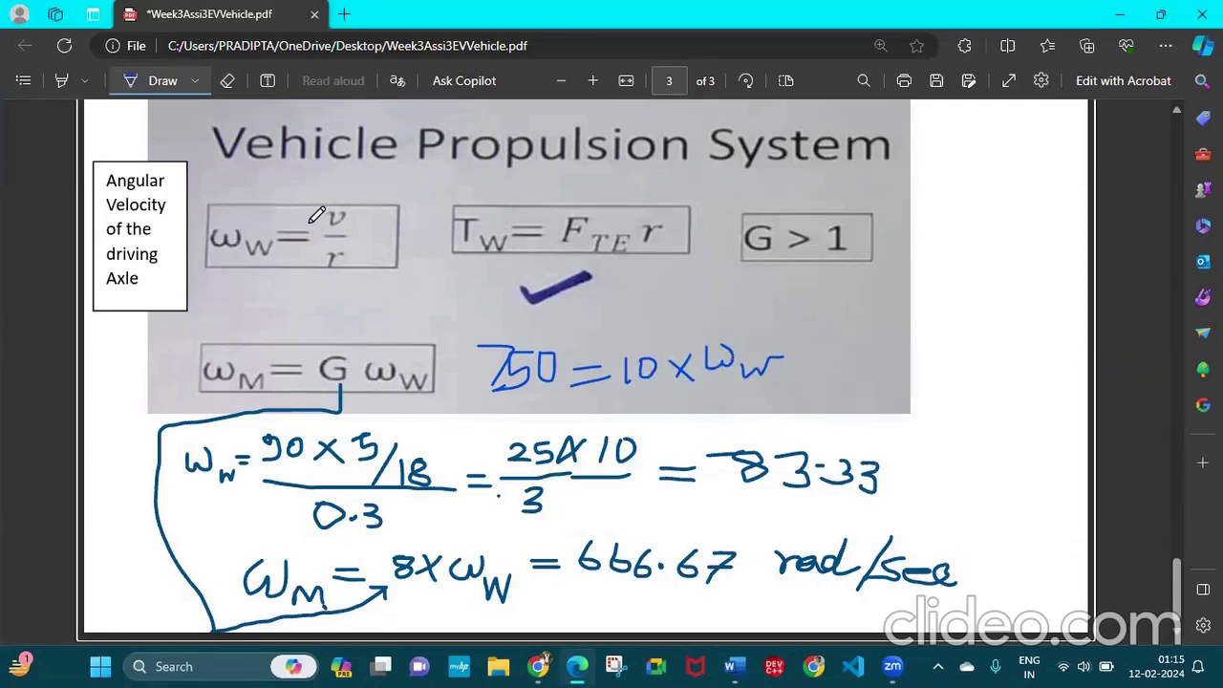
{"action": "mouse_move", "coordinate": [356, 194]}
{"action": "left_mouse_down"}
{"action": "mouse_move", "coordinate": [325, 211]}
{"action": "mouse_move", "coordinate": [350, 230]}
{"action": "mouse_move", "coordinate": [366, 197]}
{"action": "left_mouse_up"}
{"action": "left_click_drag", "start_coordinate": [323, 237], "coordinate": [366, 234]}
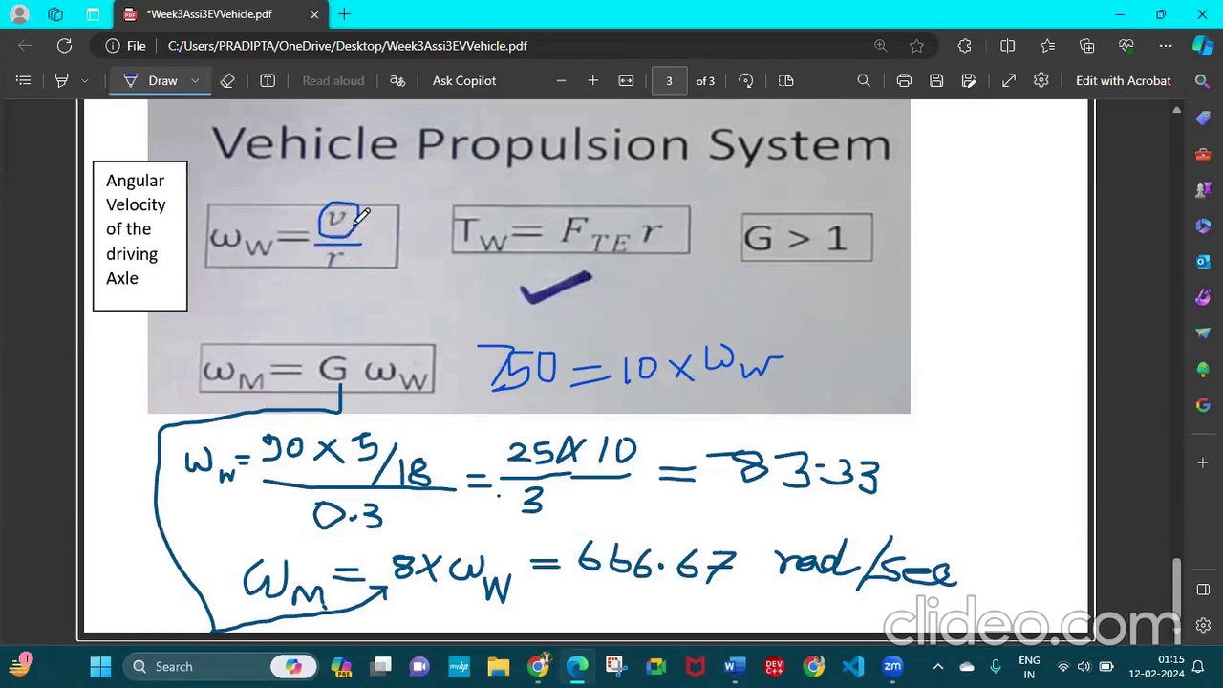
{"action": "left_click", "coordinate": [538, 666]}
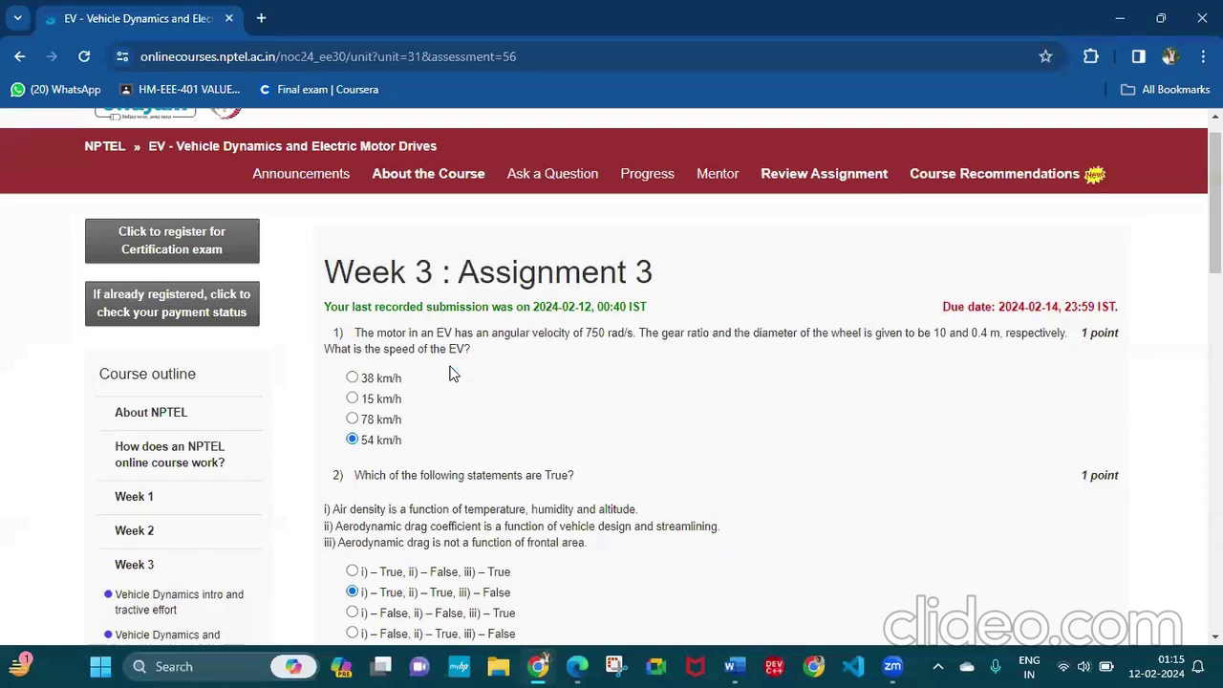
Step: Write 15 × 18/5 below the torque formula and go back to the quiz
{"action": "left_click", "coordinate": [580, 666]}
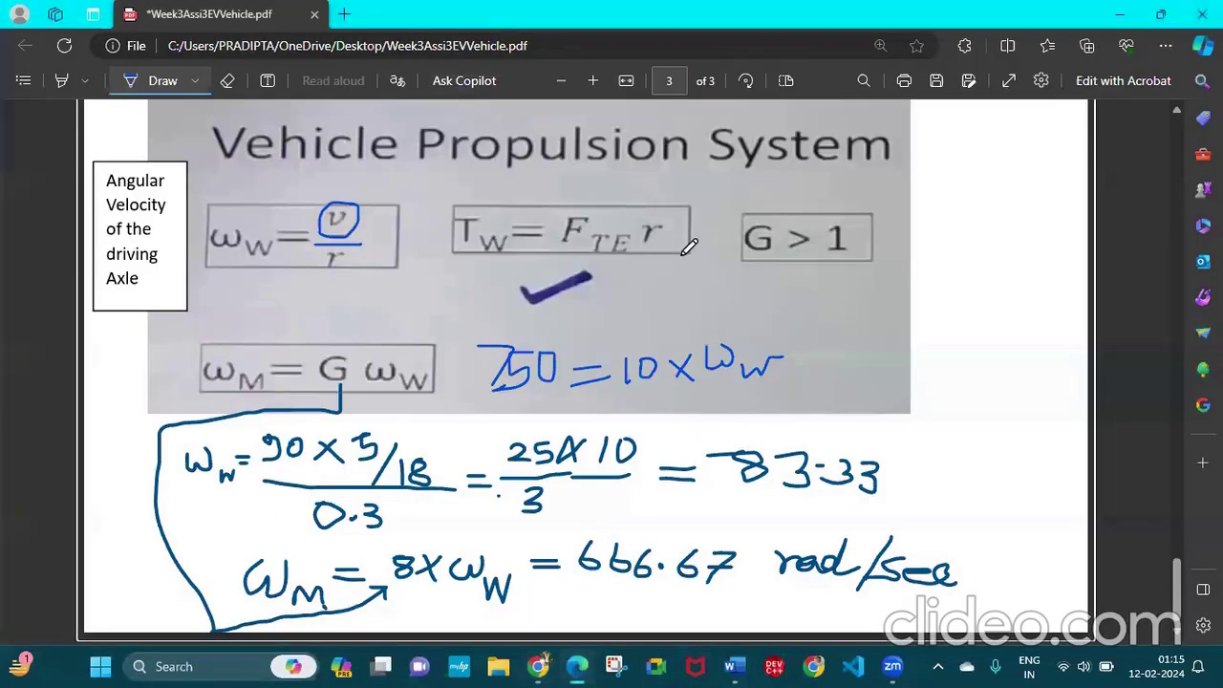
{"action": "left_click_drag", "start_coordinate": [680, 274], "coordinate": [680, 328]}
{"action": "left_click_drag", "start_coordinate": [708, 278], "coordinate": [689, 314]}
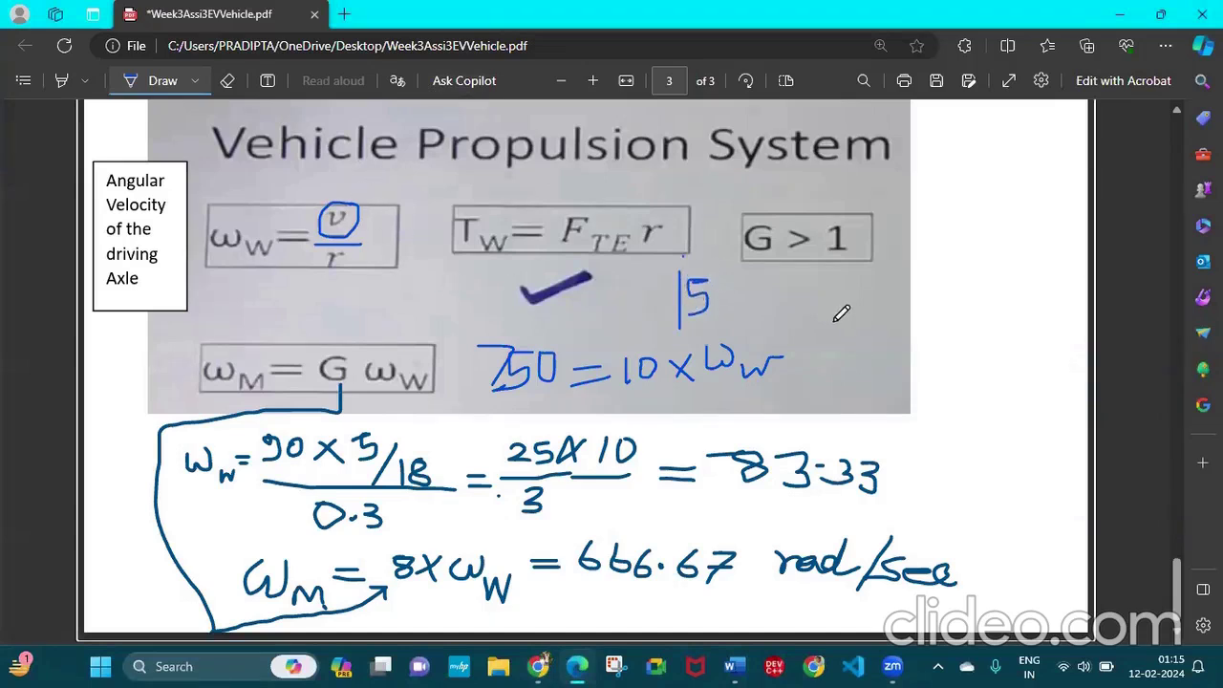
{"action": "mouse_move", "coordinate": [738, 287]}
{"action": "left_mouse_down"}
{"action": "mouse_move", "coordinate": [714, 320]}
{"action": "mouse_move", "coordinate": [779, 330]}
{"action": "left_mouse_up"}
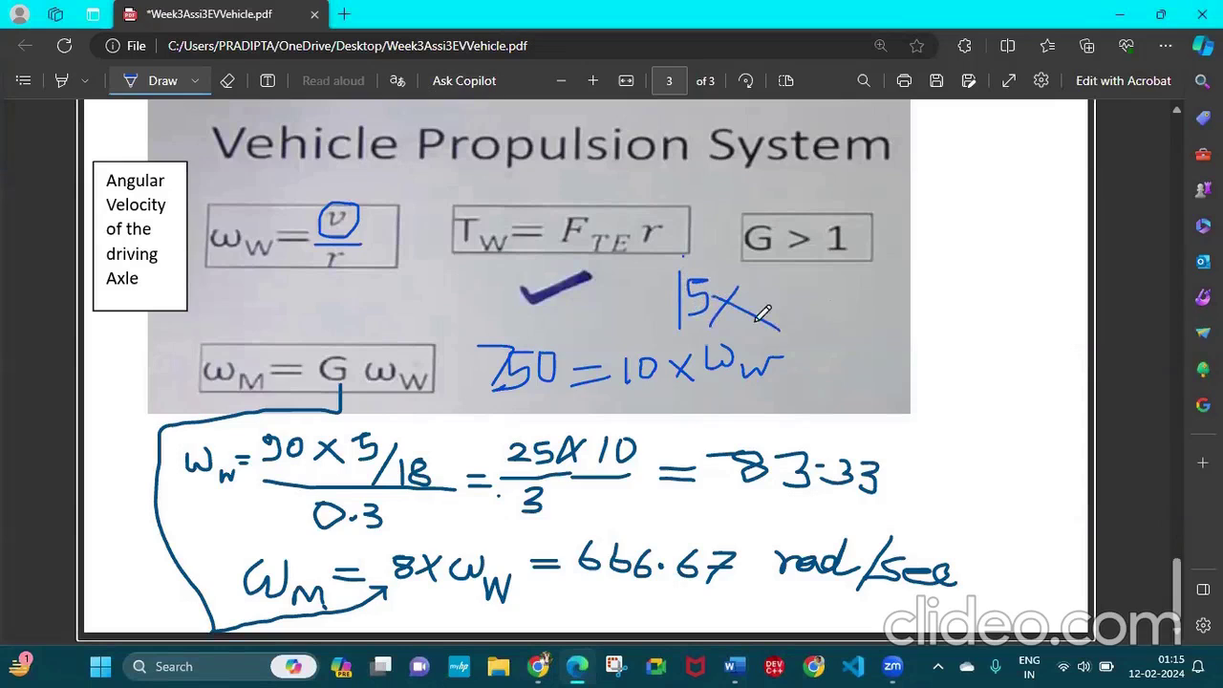
{"action": "mouse_move", "coordinate": [768, 283]}
{"action": "left_mouse_down"}
{"action": "mouse_move", "coordinate": [768, 299]}
{"action": "mouse_move", "coordinate": [799, 296]}
{"action": "mouse_move", "coordinate": [809, 277]}
{"action": "mouse_move", "coordinate": [877, 315]}
{"action": "mouse_move", "coordinate": [820, 352]}
{"action": "left_mouse_up"}
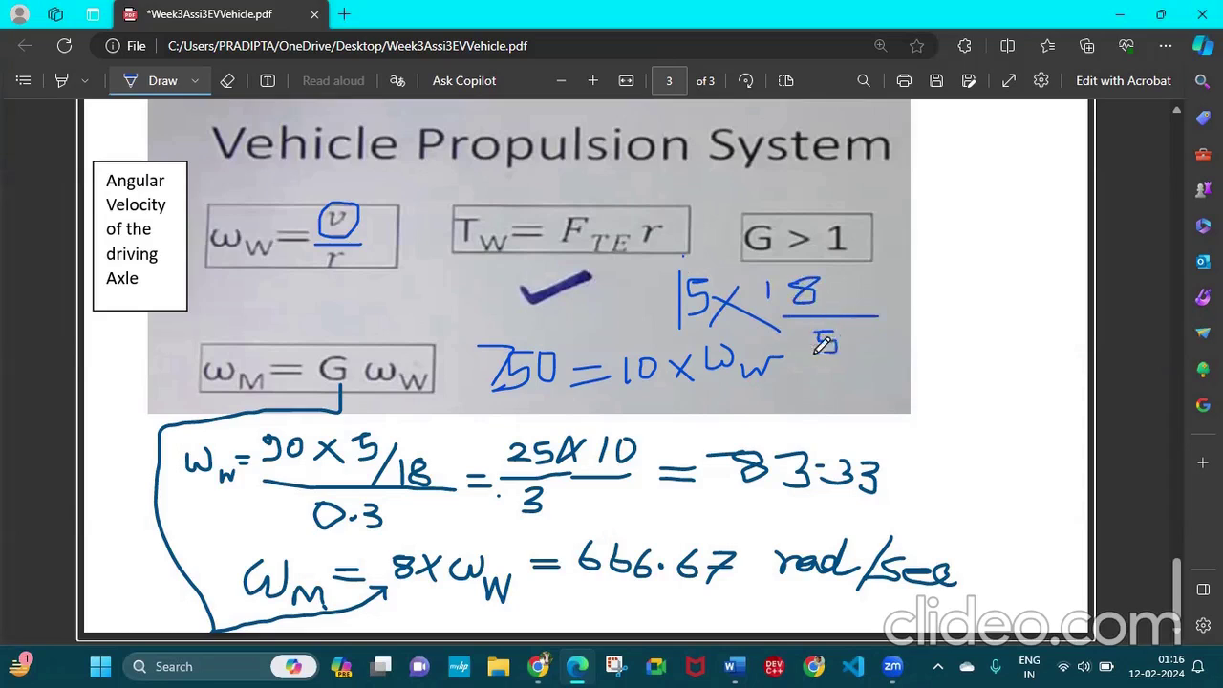
{"action": "left_click", "coordinate": [543, 667]}
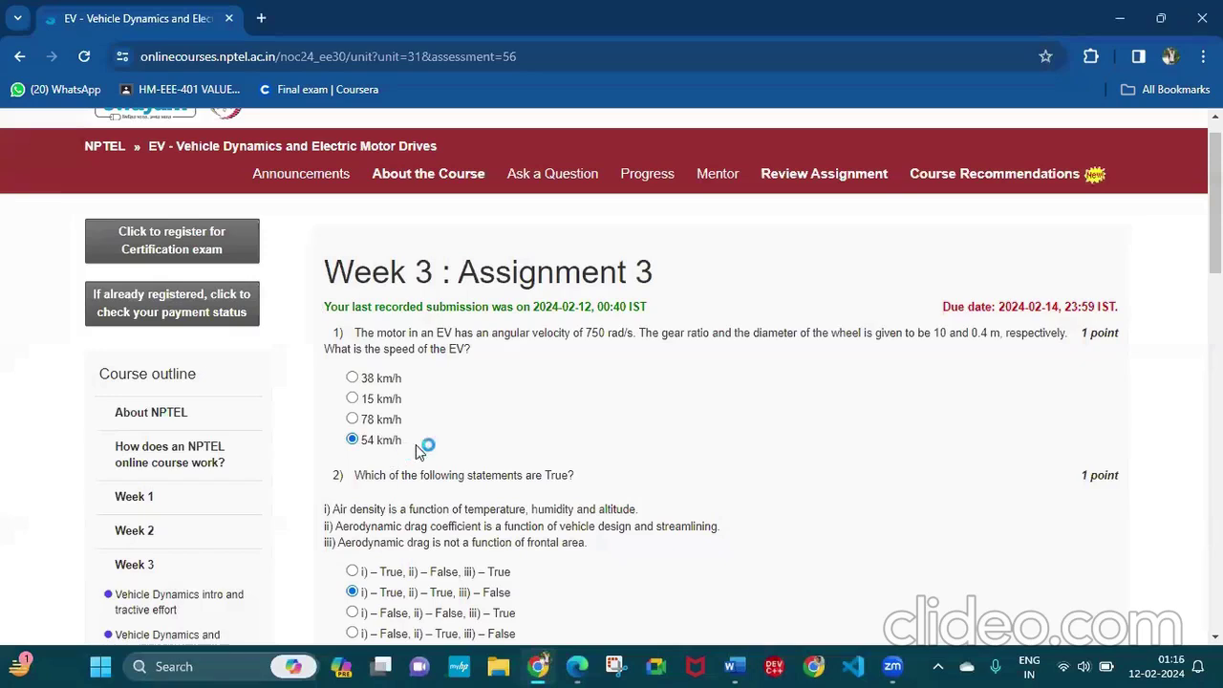
Step: Zoom the quiz to 125% and review answers to question 2 (True, True, False) and question 3 (all True)
{"action": "scroll", "coordinate": [524, 360], "scroll_direction": "down", "scroll_amount": 1}
{"action": "scroll", "coordinate": [524, 359], "scroll_direction": "down", "scroll_amount": 1}
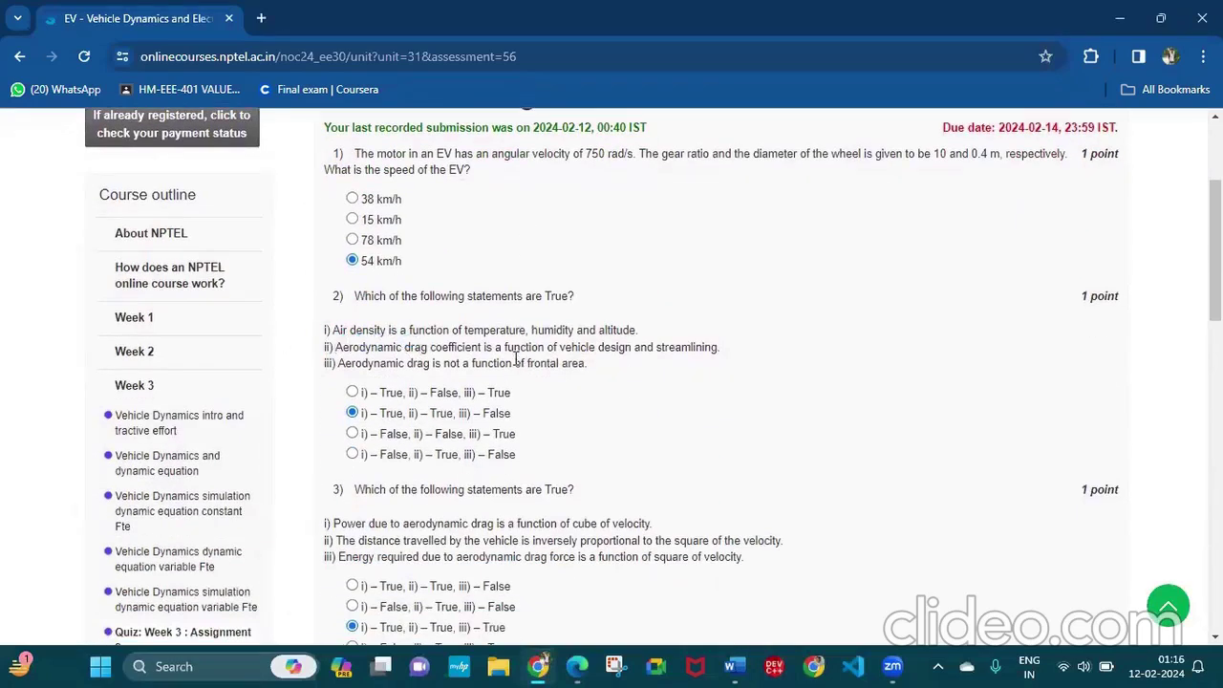
{"action": "key", "text": "ctrl+plus"}
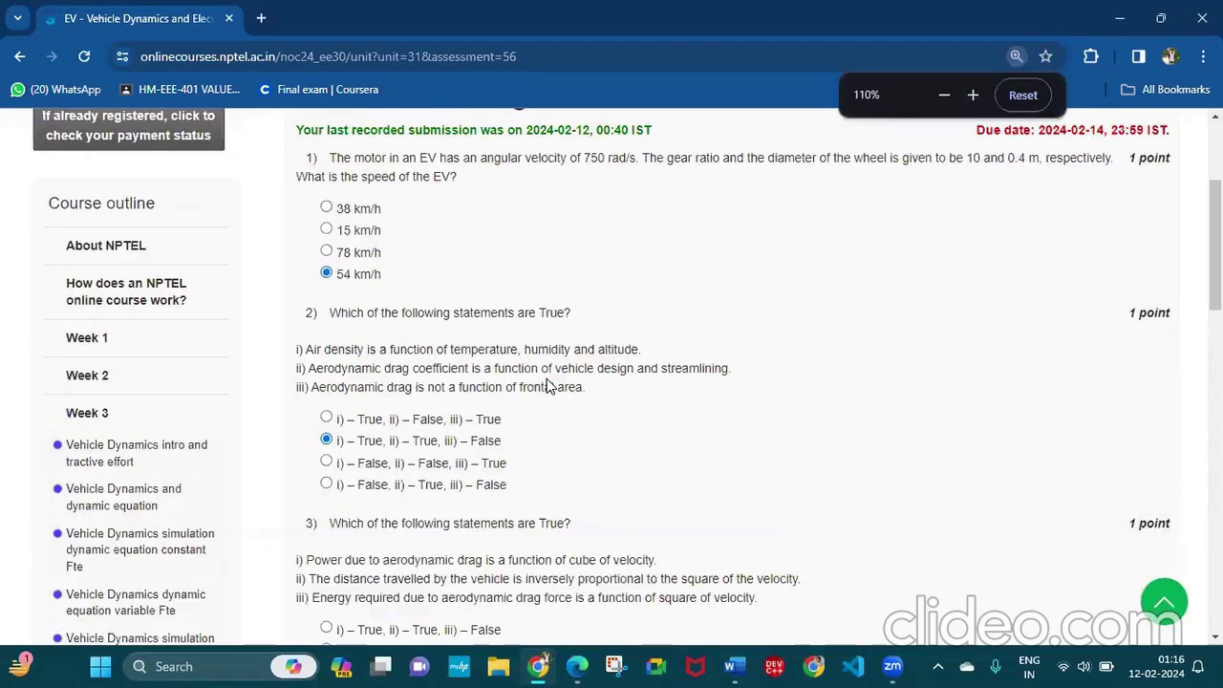
{"action": "key", "text": "ctrl+plus"}
{"action": "scroll", "coordinate": [642, 384], "scroll_direction": "down", "scroll_amount": 2}
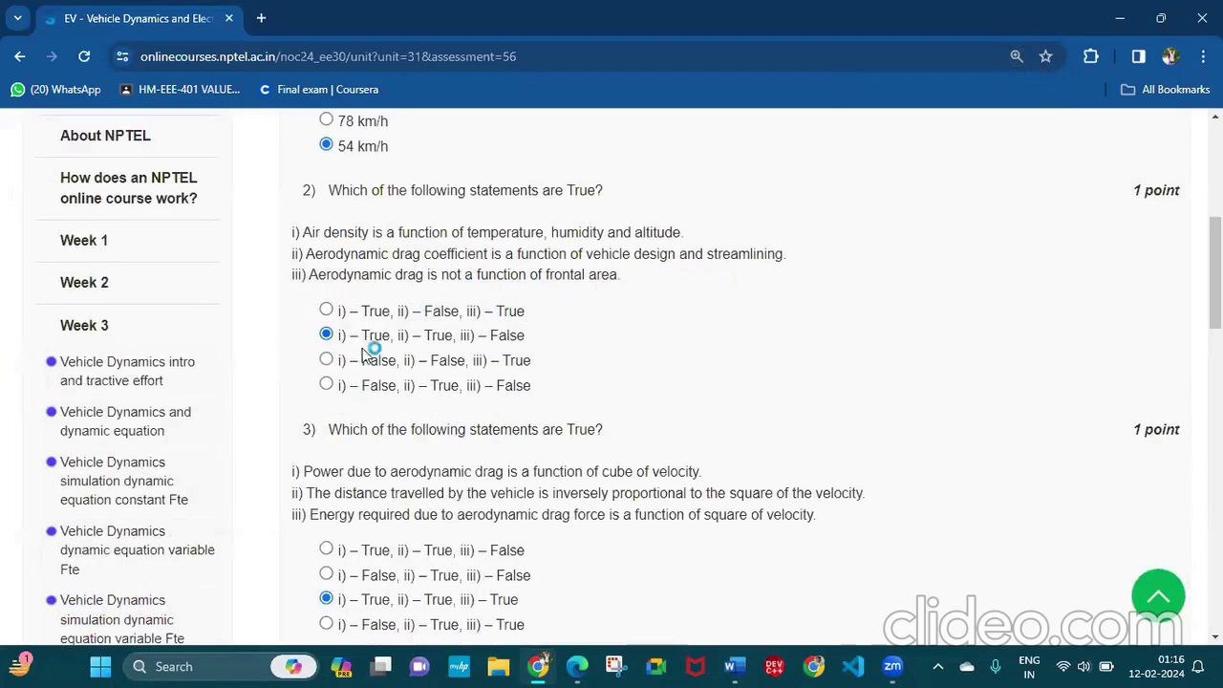
{"action": "scroll", "coordinate": [640, 339], "scroll_direction": "down", "scroll_amount": 2}
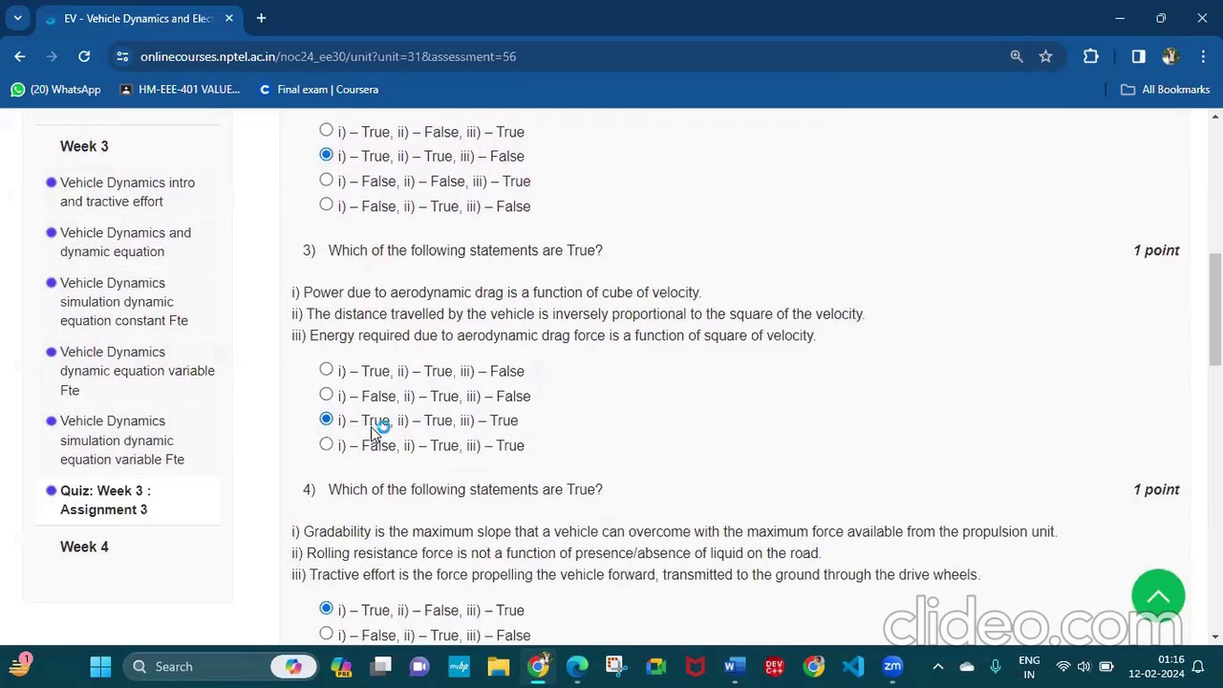
Step: Glance at the notes, then highlight and clear the drag coefficient statement in question 2
{"action": "left_click", "coordinate": [577, 666]}
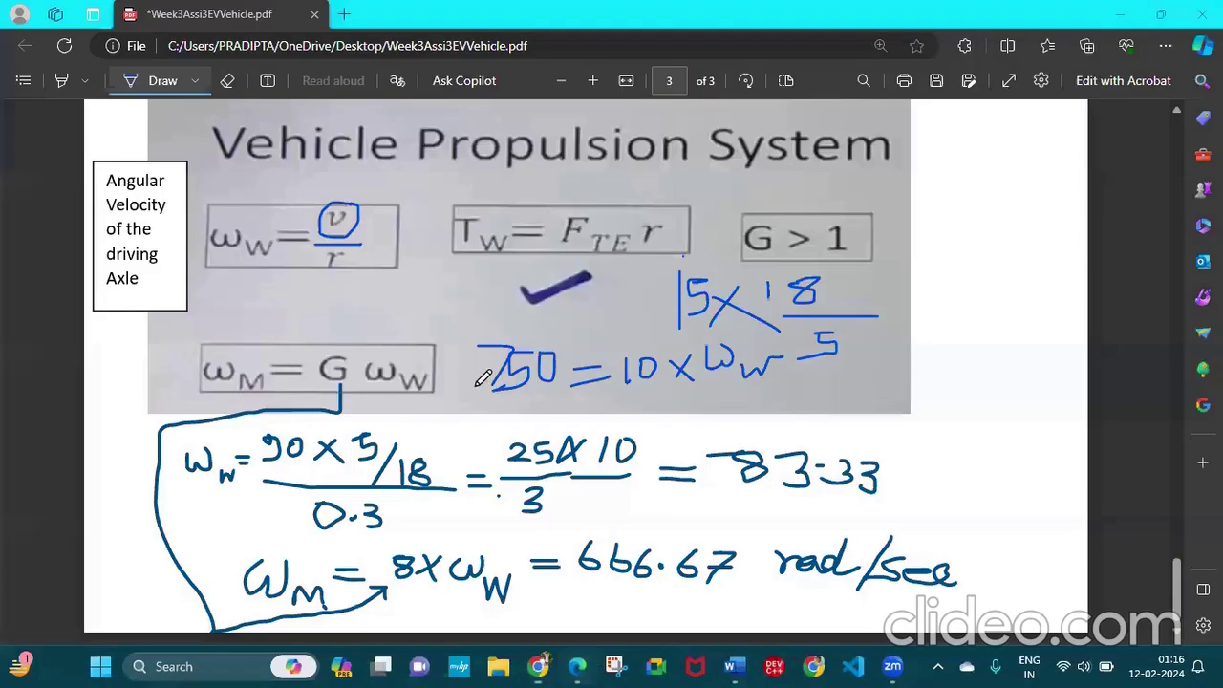
{"action": "scroll", "coordinate": [483, 378], "scroll_direction": "up", "scroll_amount": 20}
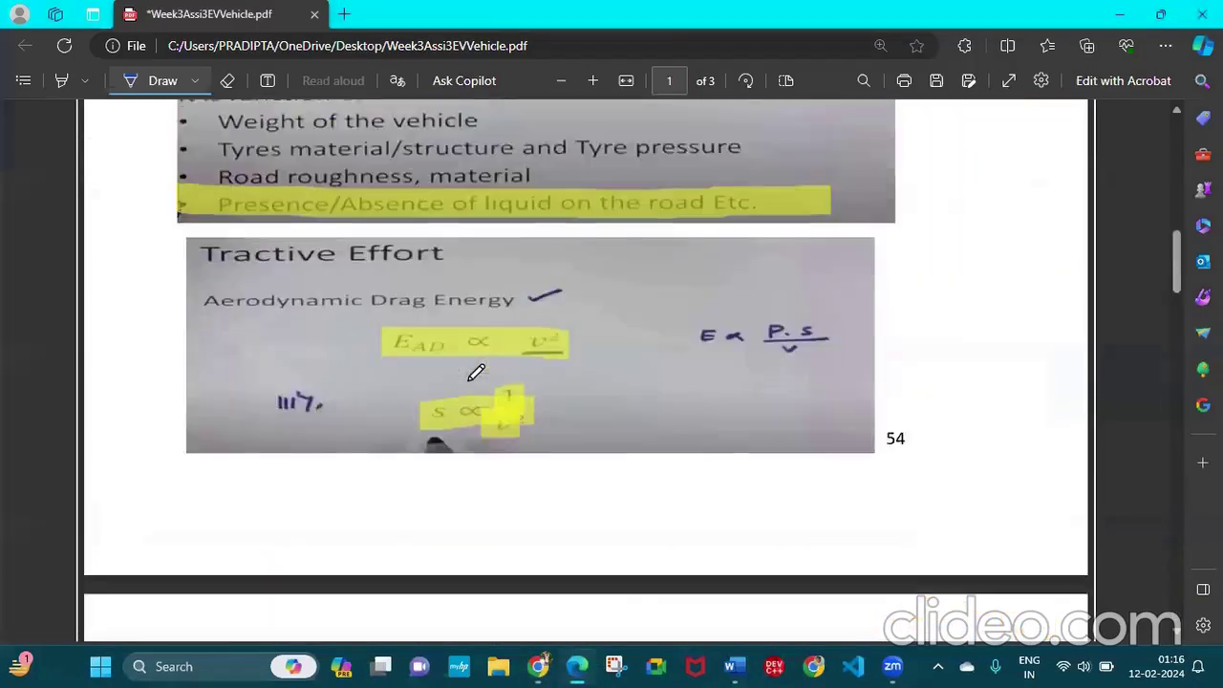
{"action": "scroll", "coordinate": [476, 373], "scroll_direction": "up", "scroll_amount": 10}
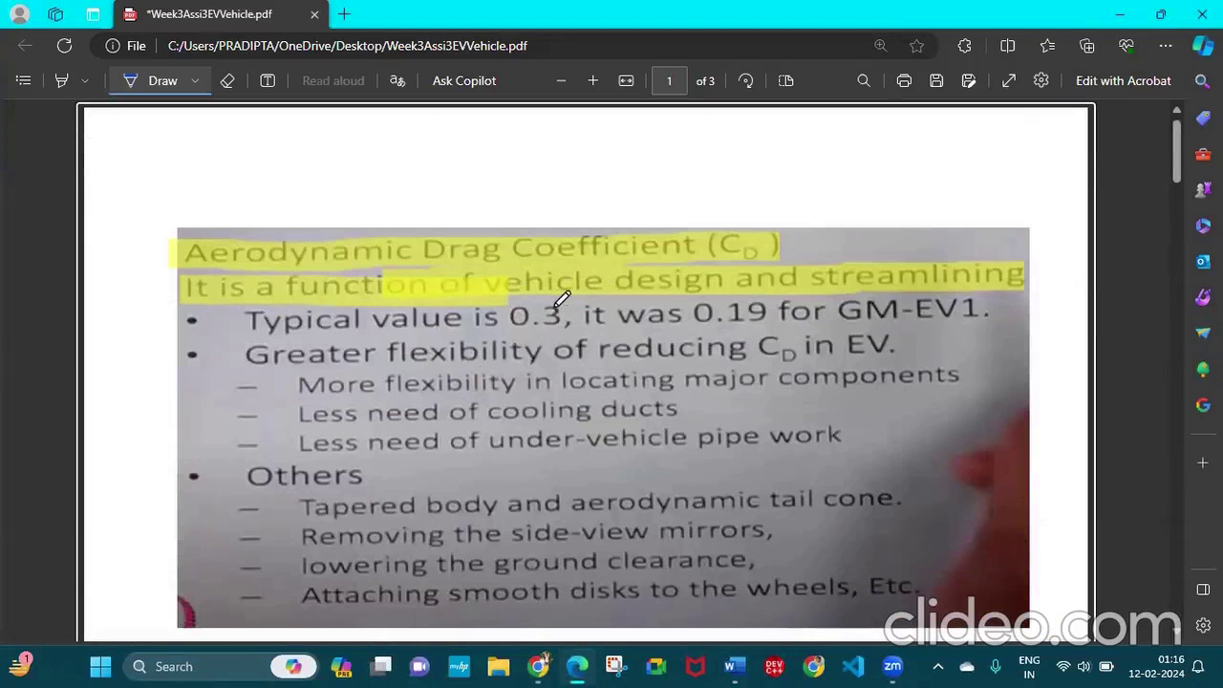
{"action": "left_click", "coordinate": [537, 668]}
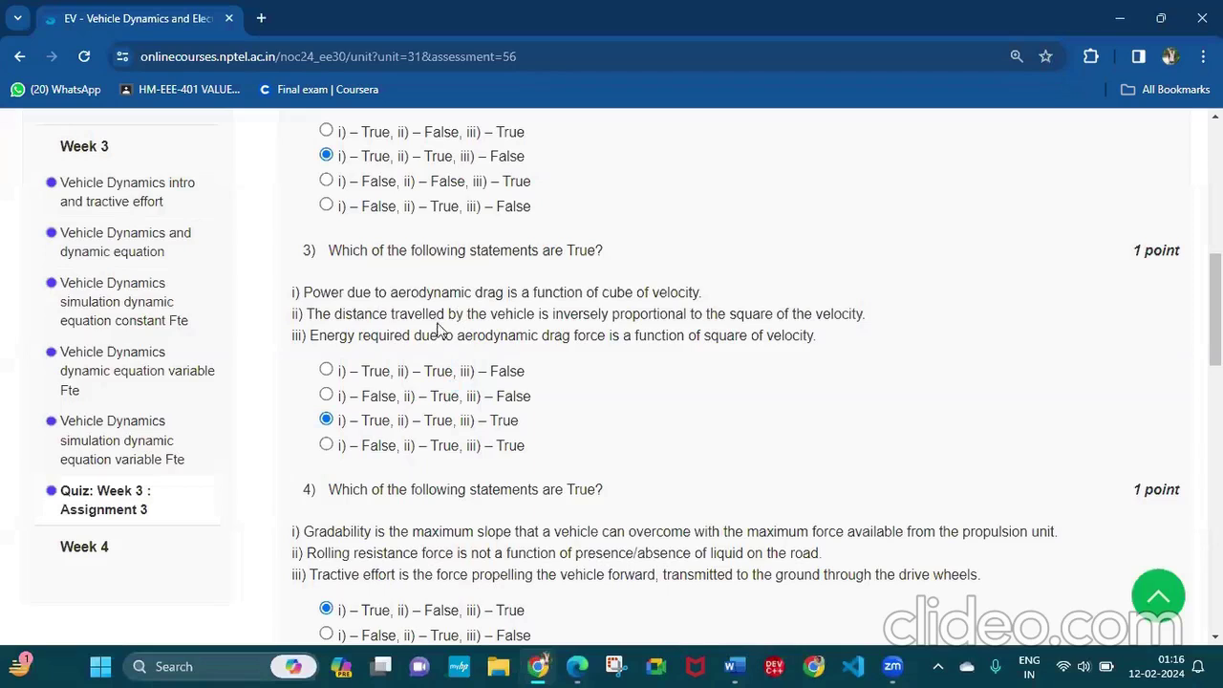
{"action": "scroll", "coordinate": [506, 311], "scroll_direction": "up", "scroll_amount": 3}
{"action": "scroll", "coordinate": [593, 324], "scroll_direction": "down", "scroll_amount": 1}
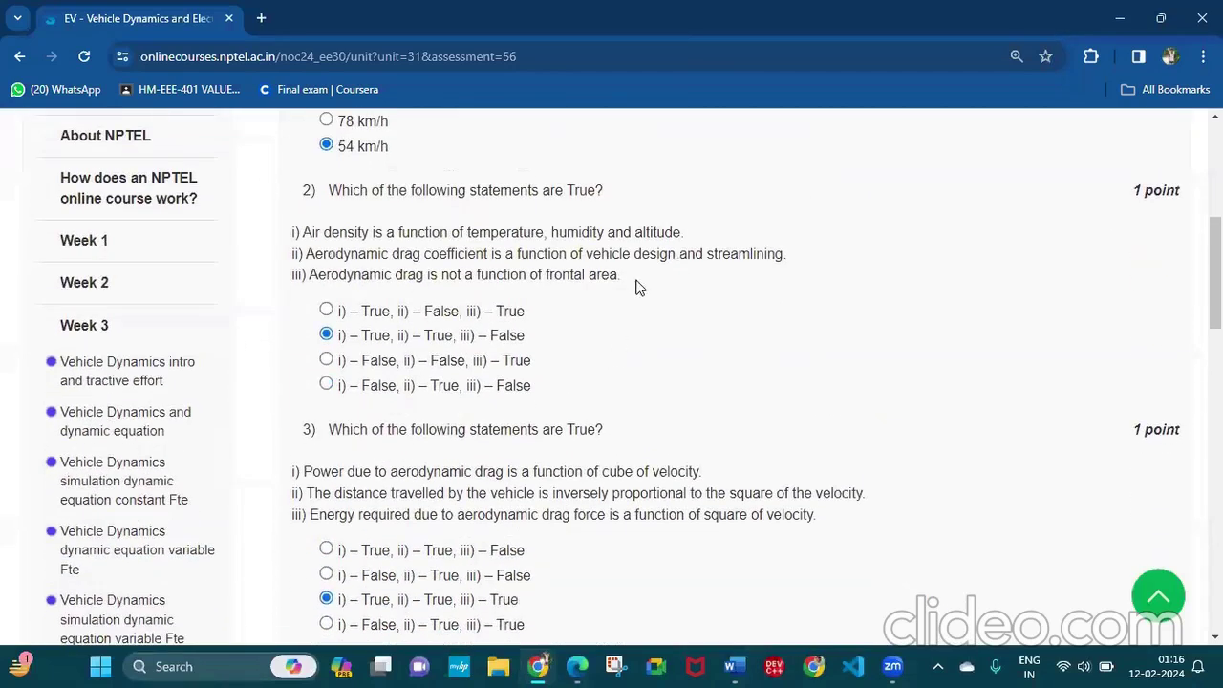
{"action": "left_click_drag", "start_coordinate": [399, 254], "coordinate": [782, 253]}
{"action": "left_click", "coordinate": [585, 253]}
{"action": "scroll", "coordinate": [459, 292], "scroll_direction": "down", "scroll_amount": 4}
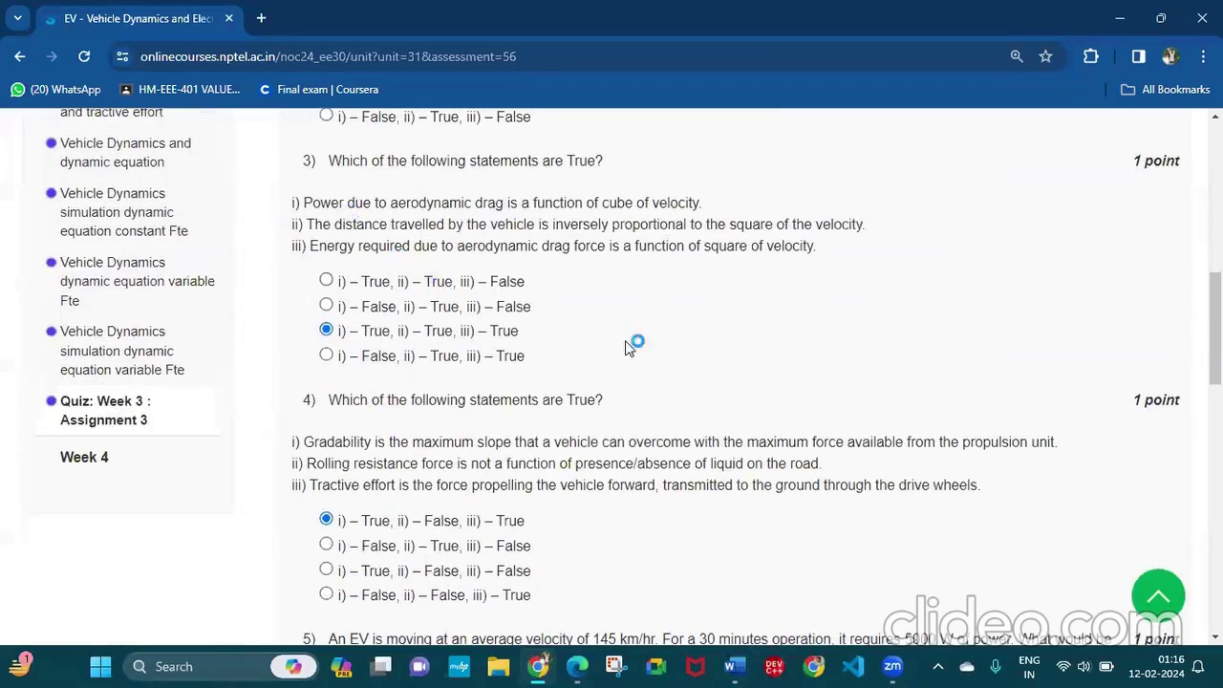
Step: Scroll the PDF to the drag power working 733.50 × 120 × 5/18 = 24450 W
{"action": "left_click", "coordinate": [578, 666]}
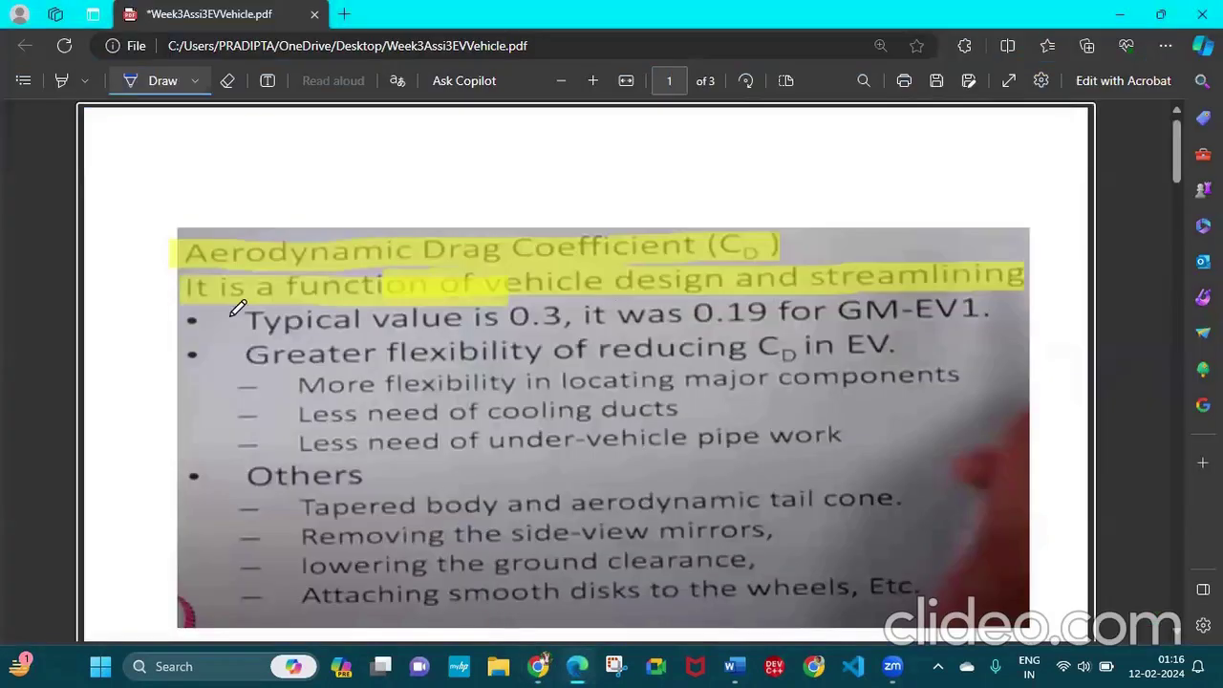
{"action": "scroll", "coordinate": [734, 261], "scroll_direction": "down", "scroll_amount": 5}
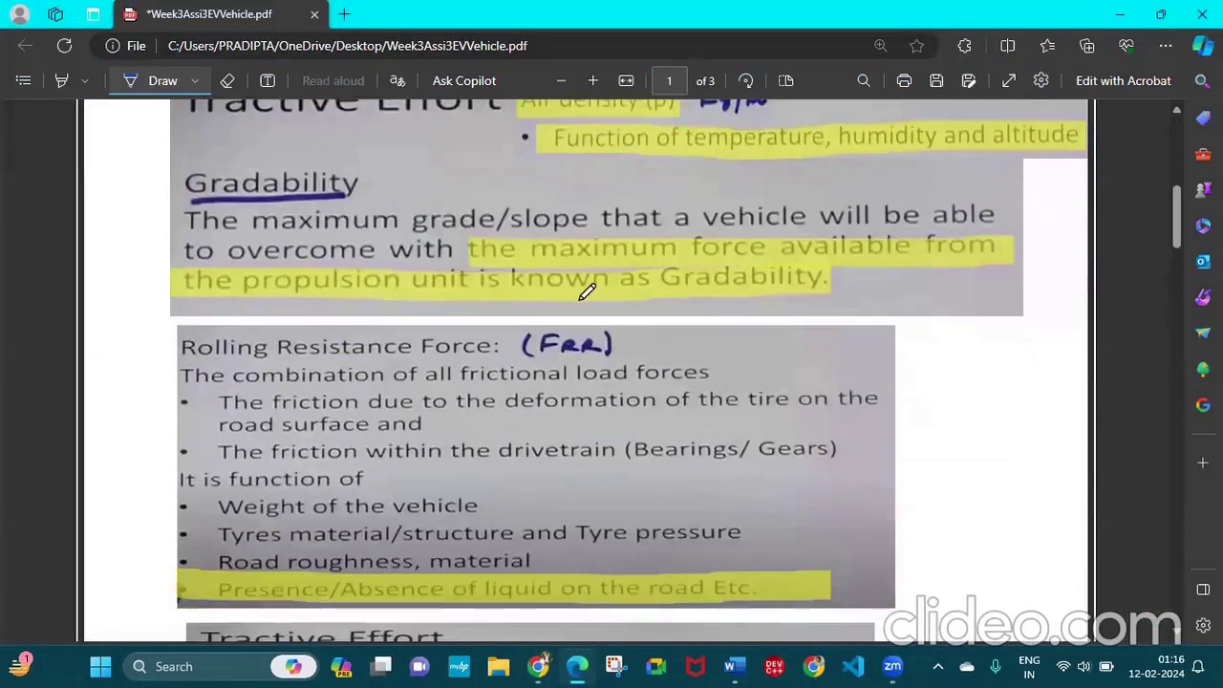
{"action": "scroll", "coordinate": [582, 316], "scroll_direction": "down", "scroll_amount": 2}
{"action": "scroll", "coordinate": [502, 308], "scroll_direction": "down", "scroll_amount": 8}
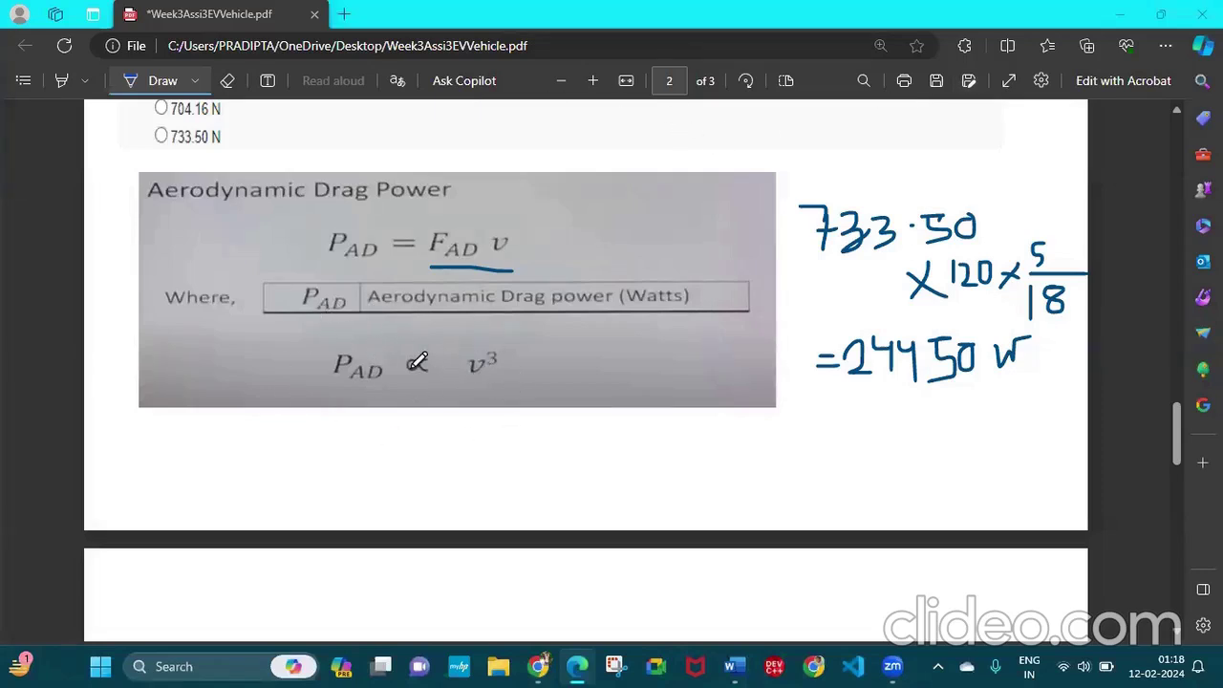
{"action": "left_click", "coordinate": [530, 668]}
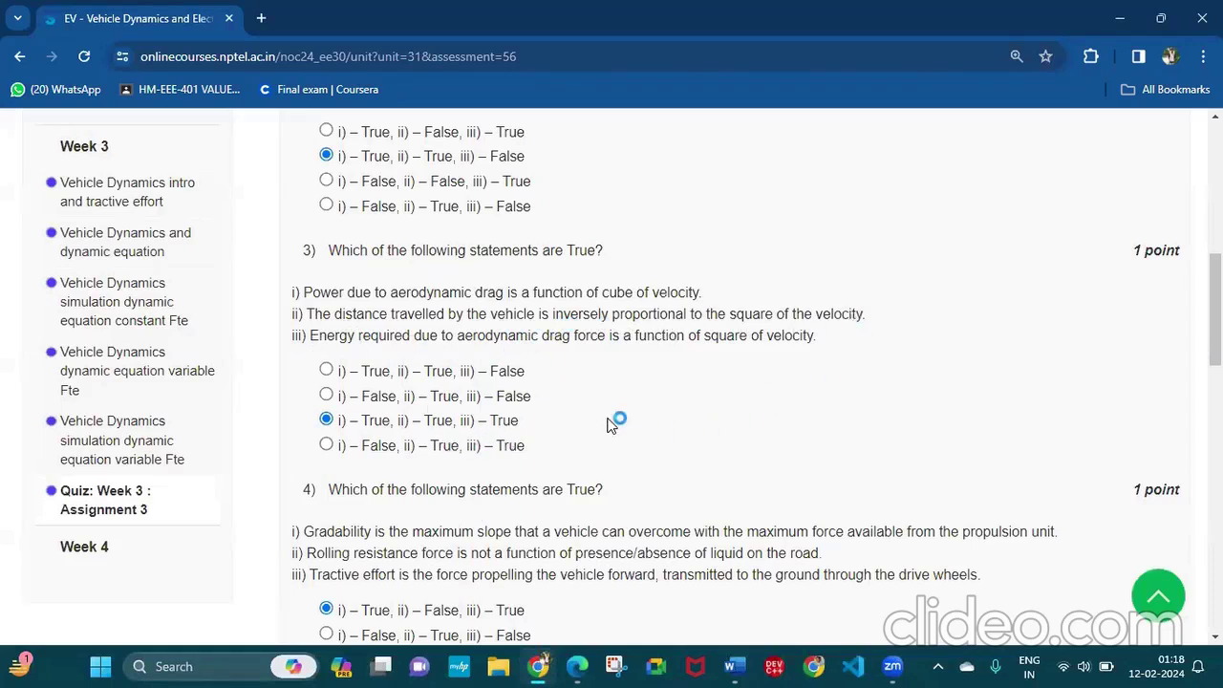
Step: Zoom in to read question 4 (True, False, True) and question 5 (124.13 N)
{"action": "scroll", "coordinate": [612, 425], "scroll_direction": "down", "scroll_amount": 2}
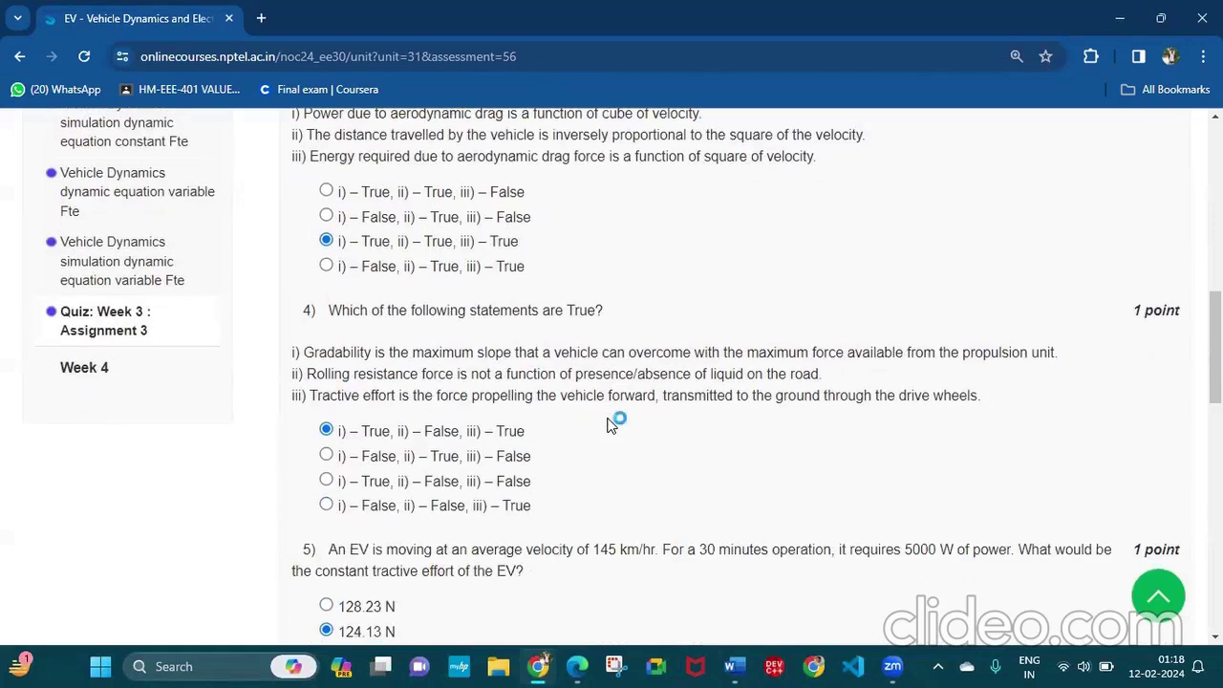
{"action": "key", "text": "ctrl+plus"}
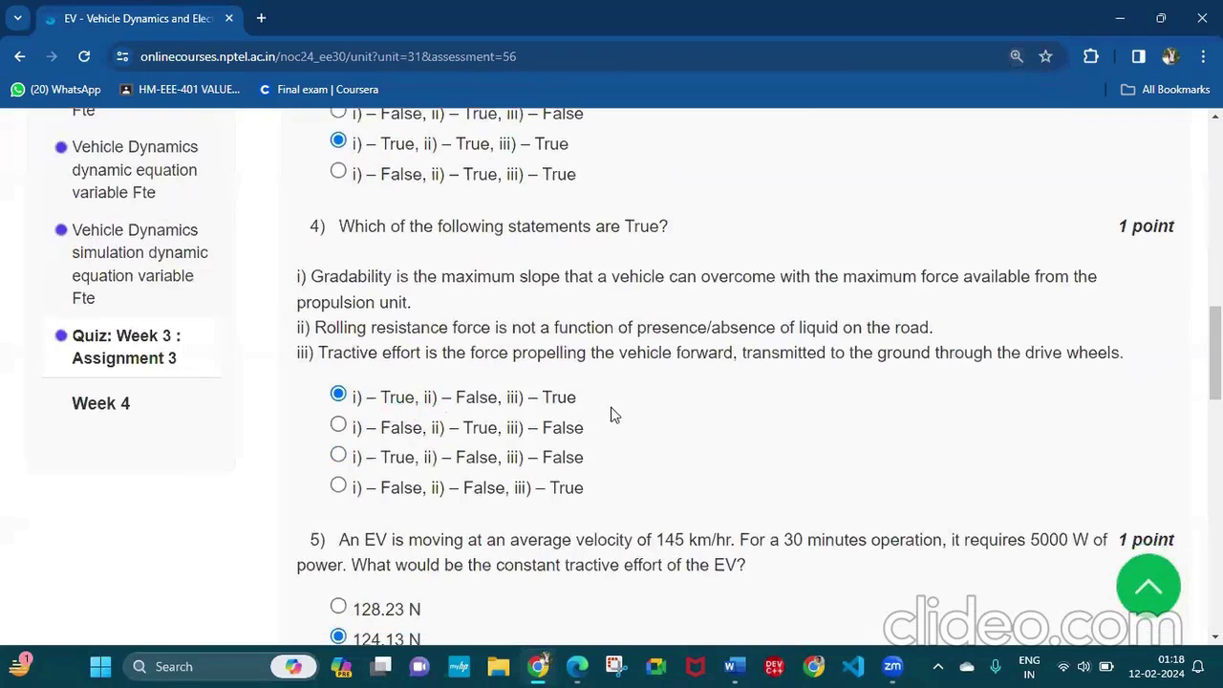
{"action": "scroll", "coordinate": [640, 411], "scroll_direction": "down", "scroll_amount": 2}
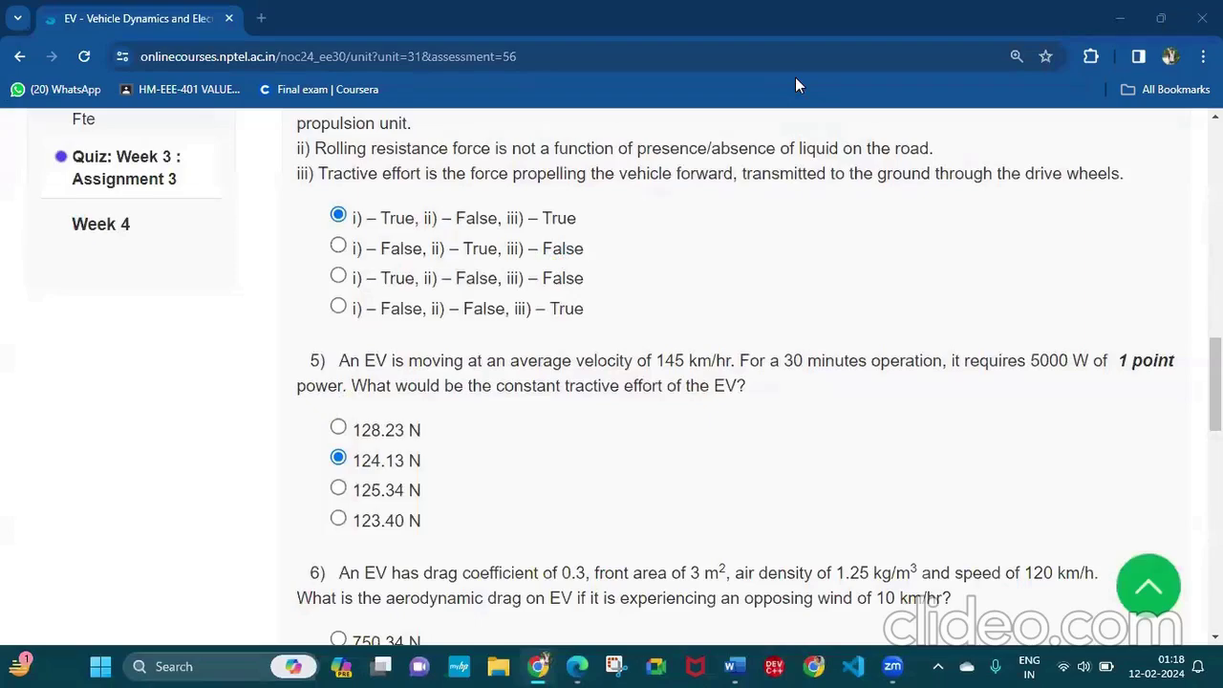
Step: Check the 5000 = F × 145 × 5/18 tractive-effort working in the PDF, then go back to the quiz
{"action": "key", "text": "alt+Tab"}
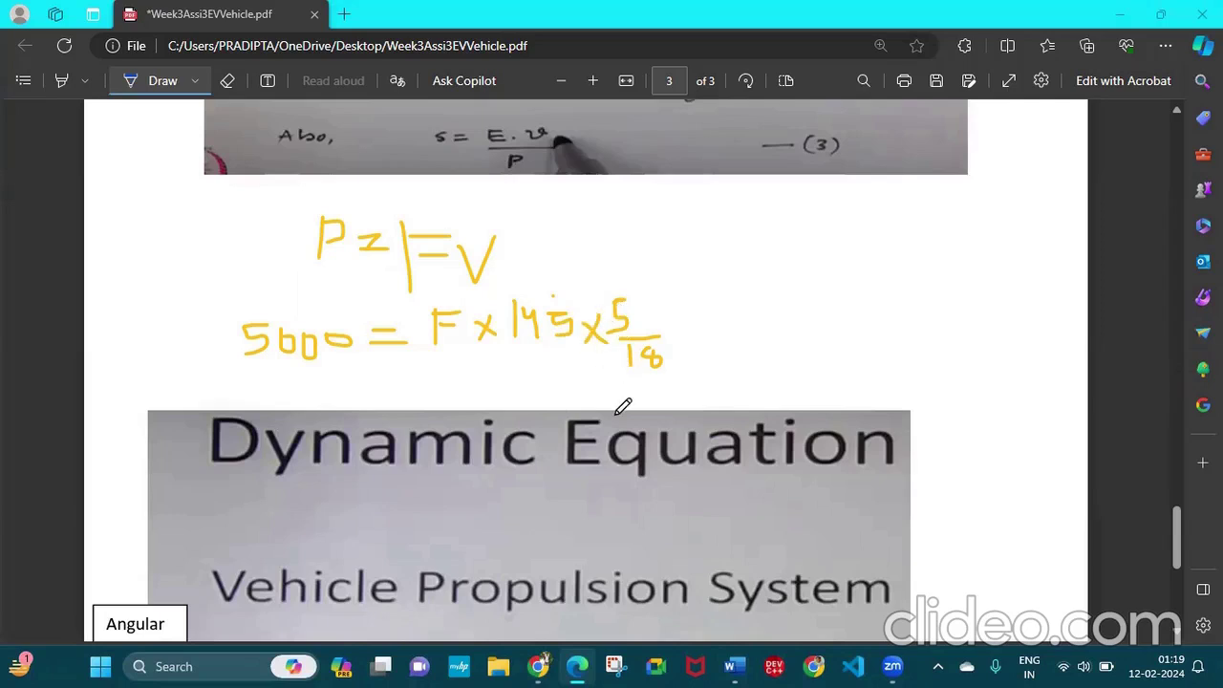
{"action": "left_click", "coordinate": [548, 672]}
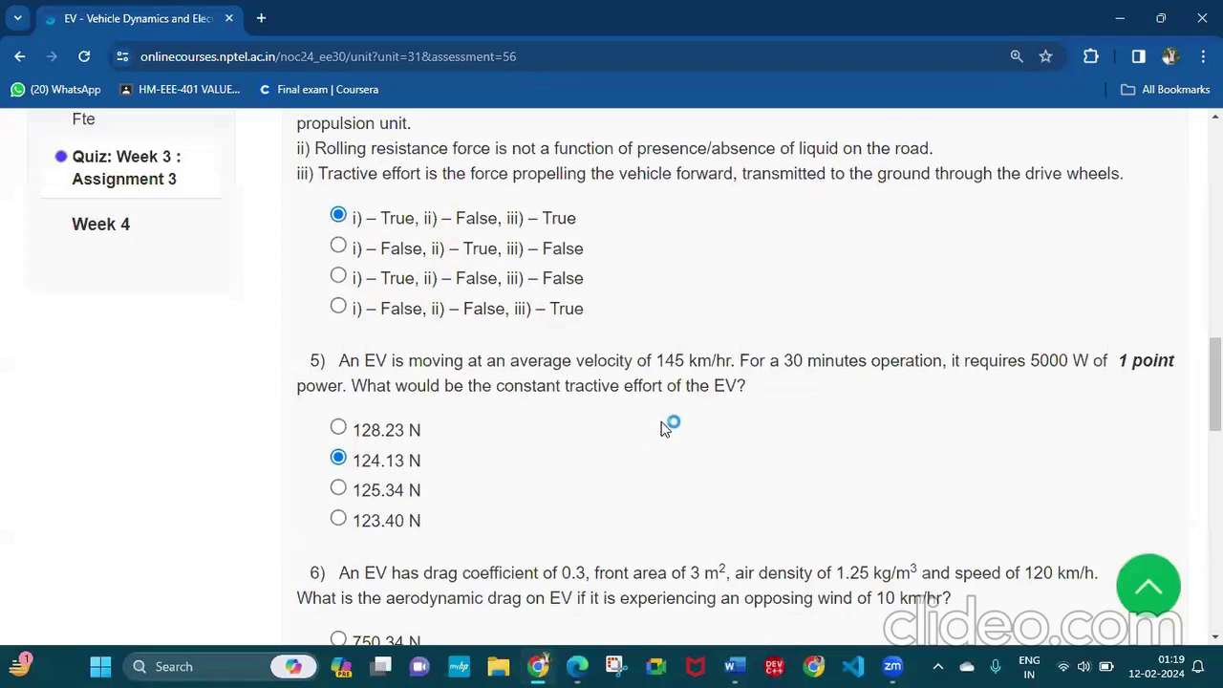
{"action": "scroll", "coordinate": [483, 446], "scroll_direction": "down", "scroll_amount": 1}
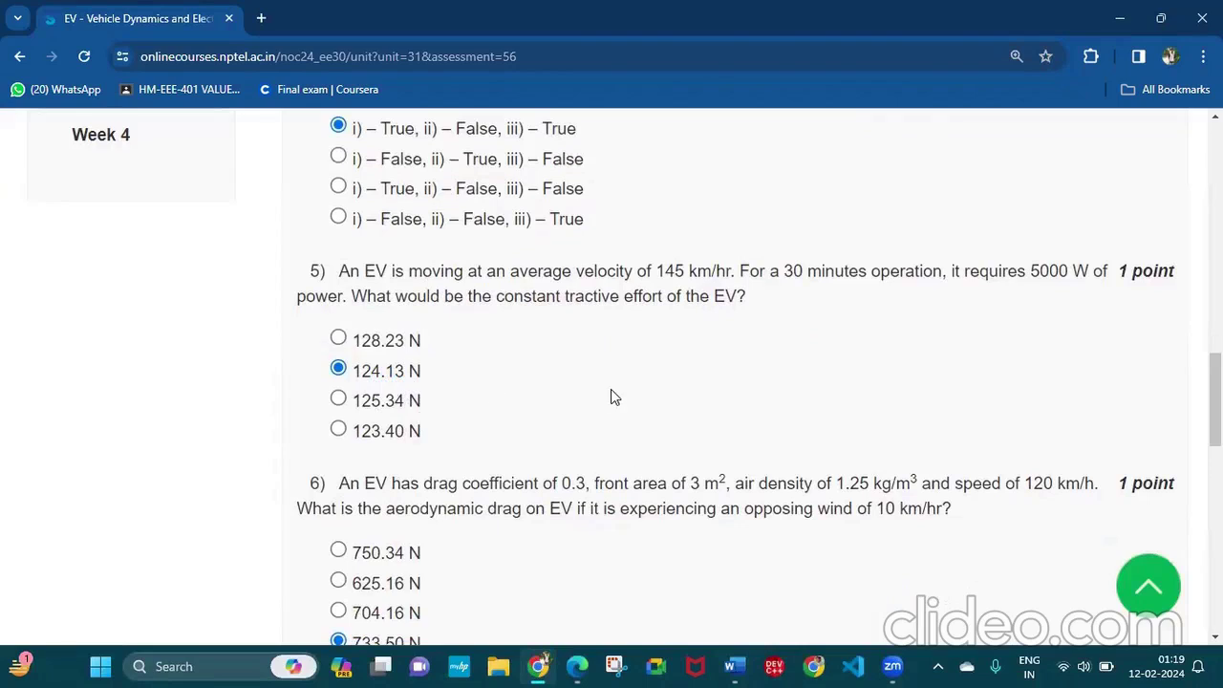
{"action": "scroll", "coordinate": [611, 389], "scroll_direction": "down", "scroll_amount": 2}
{"action": "scroll", "coordinate": [610, 389], "scroll_direction": "down", "scroll_amount": 1}
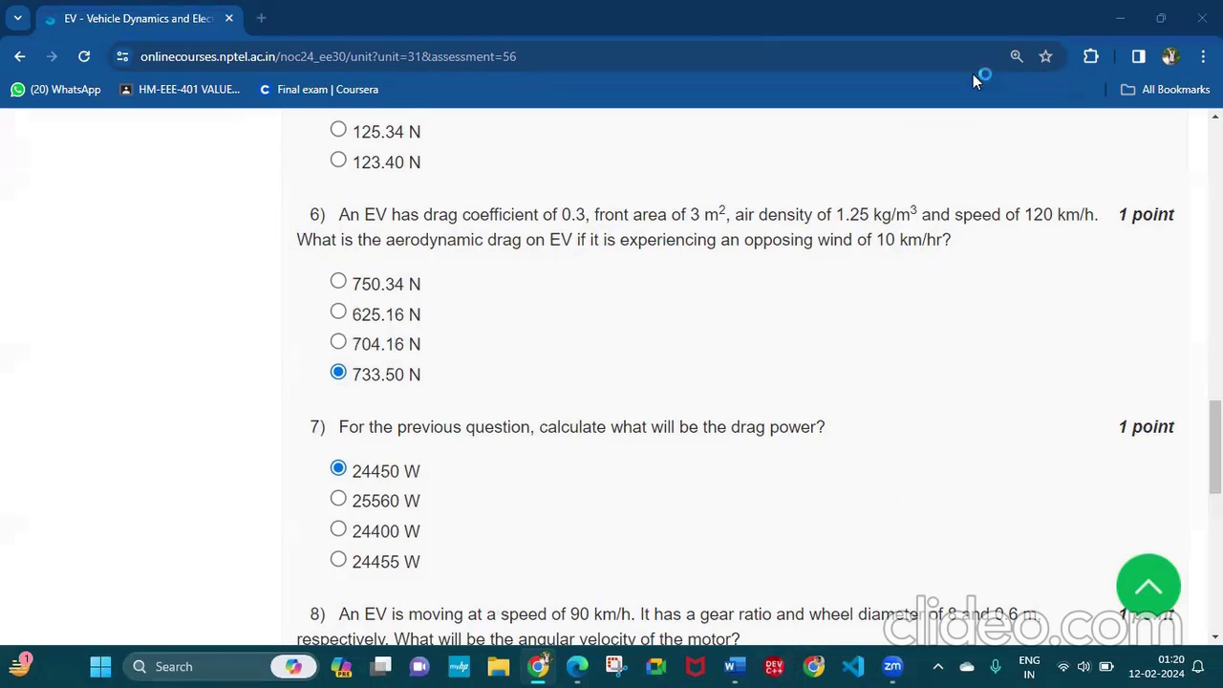
Step: Switch to the PDF's drag force formula inked with 0.3, 3, 120×5/18 and 10×5/18
{"action": "key", "text": "alt+Tab"}
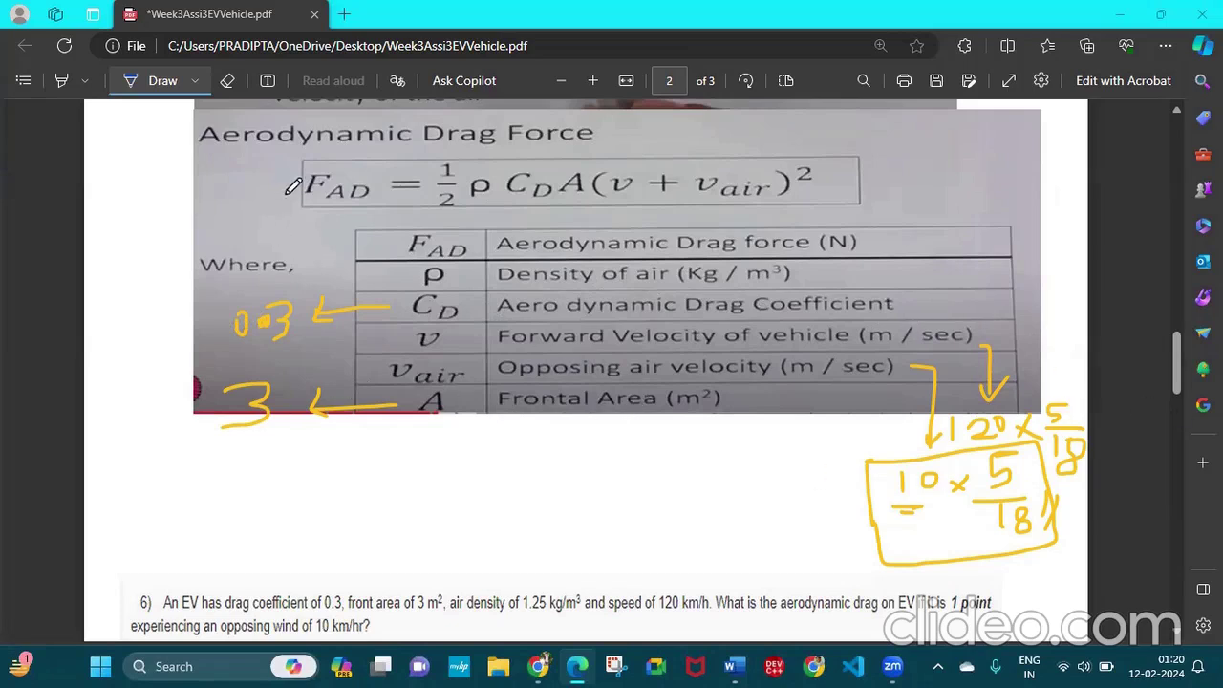
Step: Scroll the quiz and cross-check the drag power working in the notes
{"action": "left_click", "coordinate": [537, 669]}
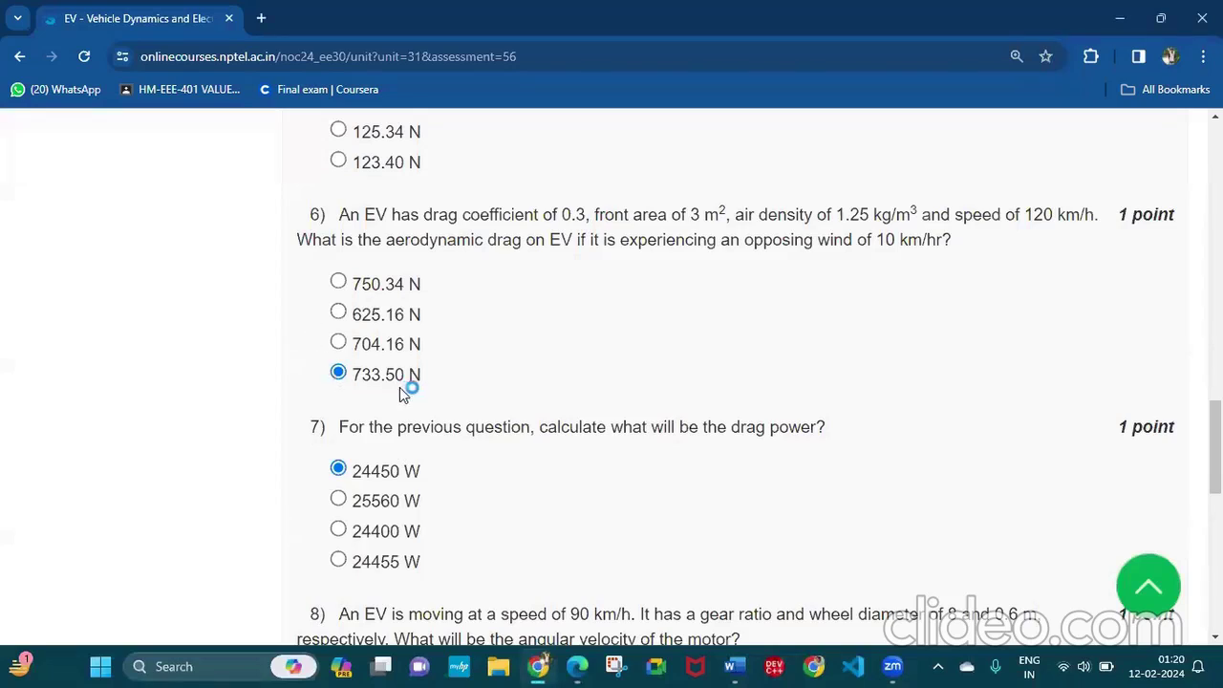
{"action": "scroll", "coordinate": [496, 373], "scroll_direction": "down", "scroll_amount": 2}
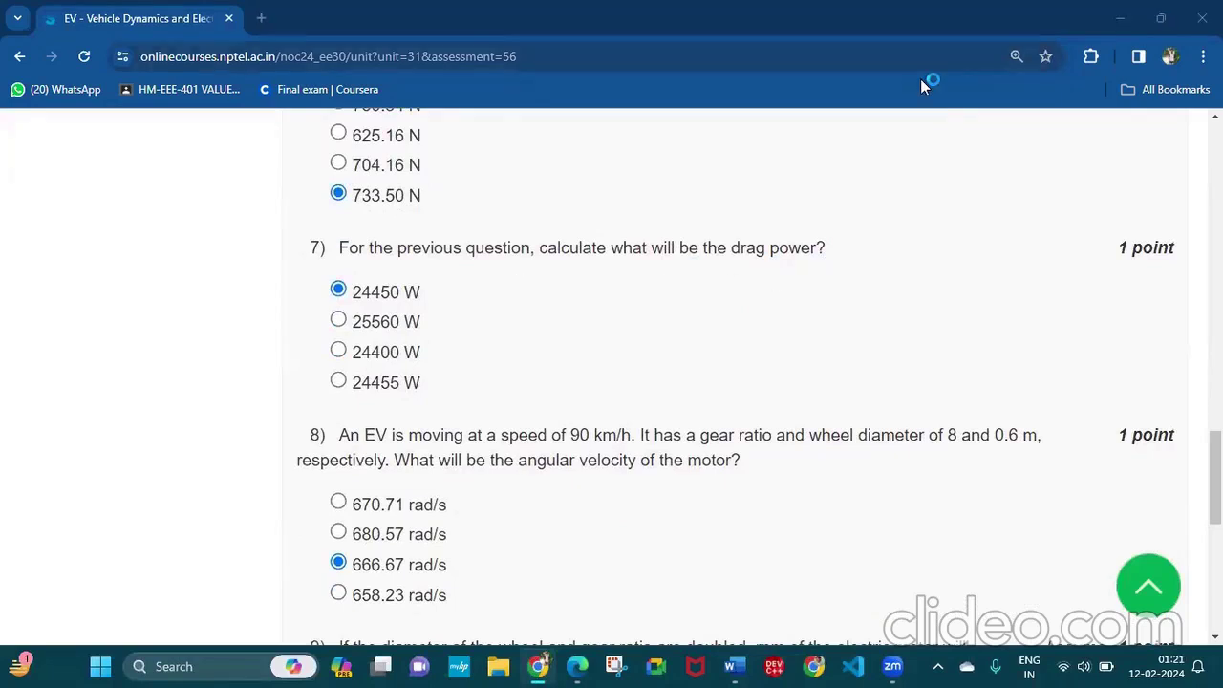
{"action": "key", "text": "alt+Tab"}
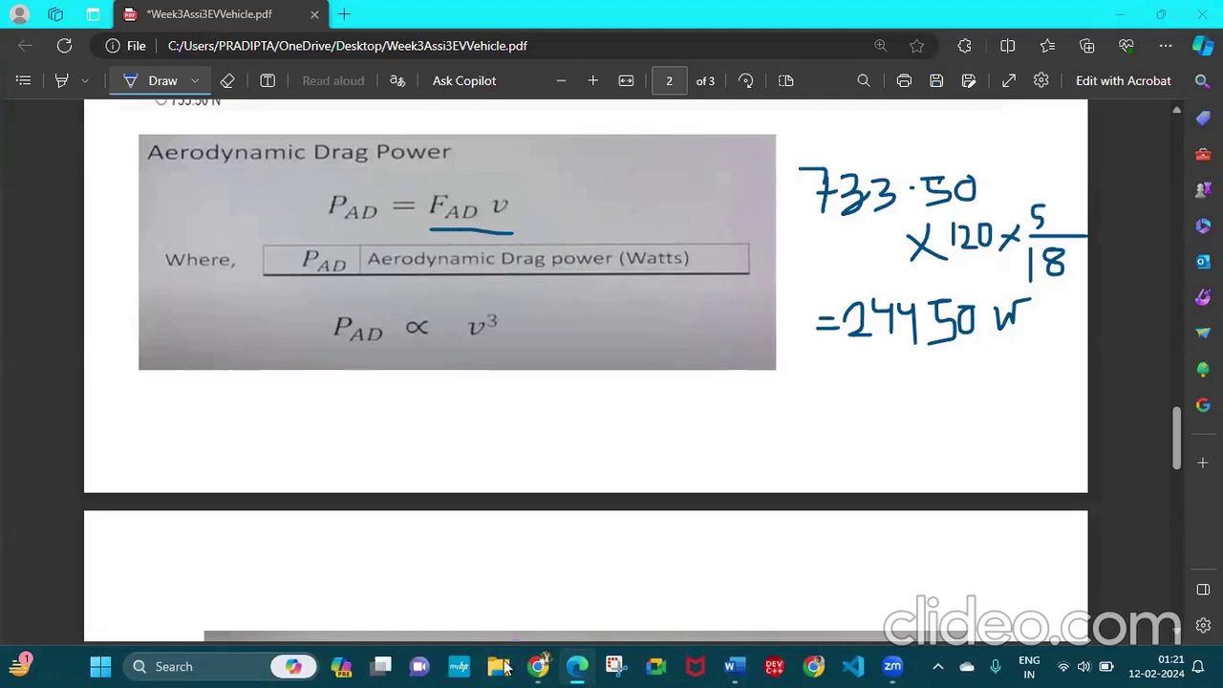
{"action": "left_click", "coordinate": [539, 666]}
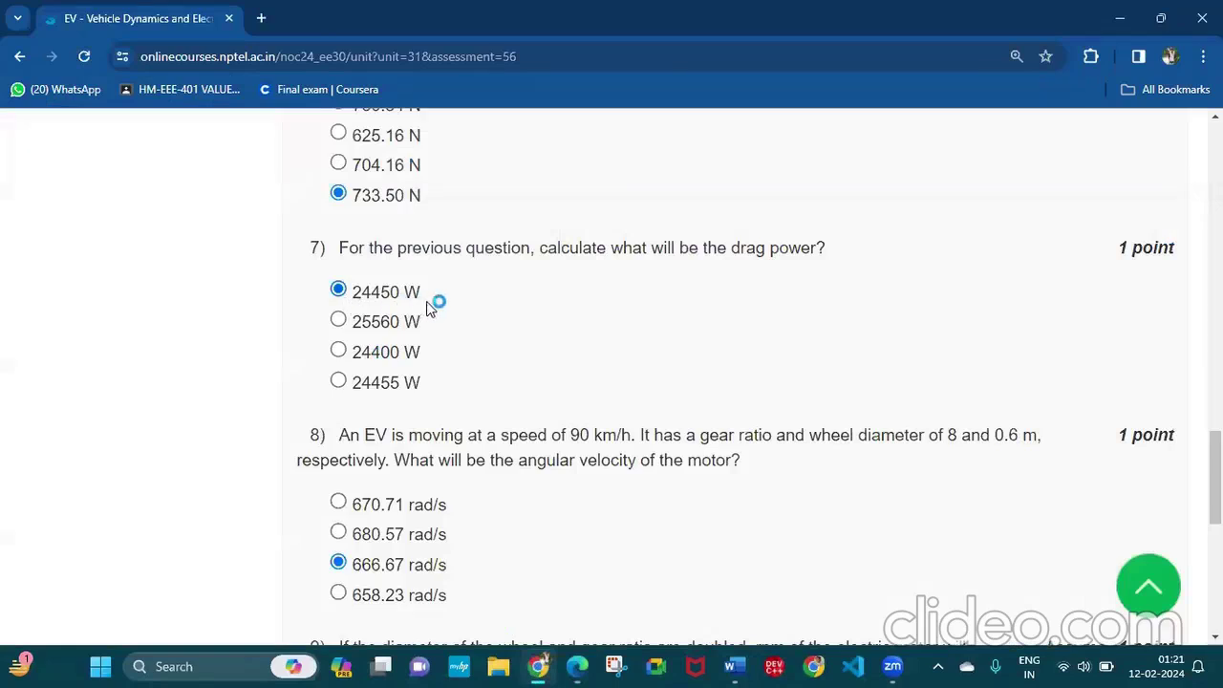
Step: Highlight then clear '90 km/h' in question 8 and scroll down to question 10
{"action": "scroll", "coordinate": [516, 485], "scroll_direction": "down", "scroll_amount": 2}
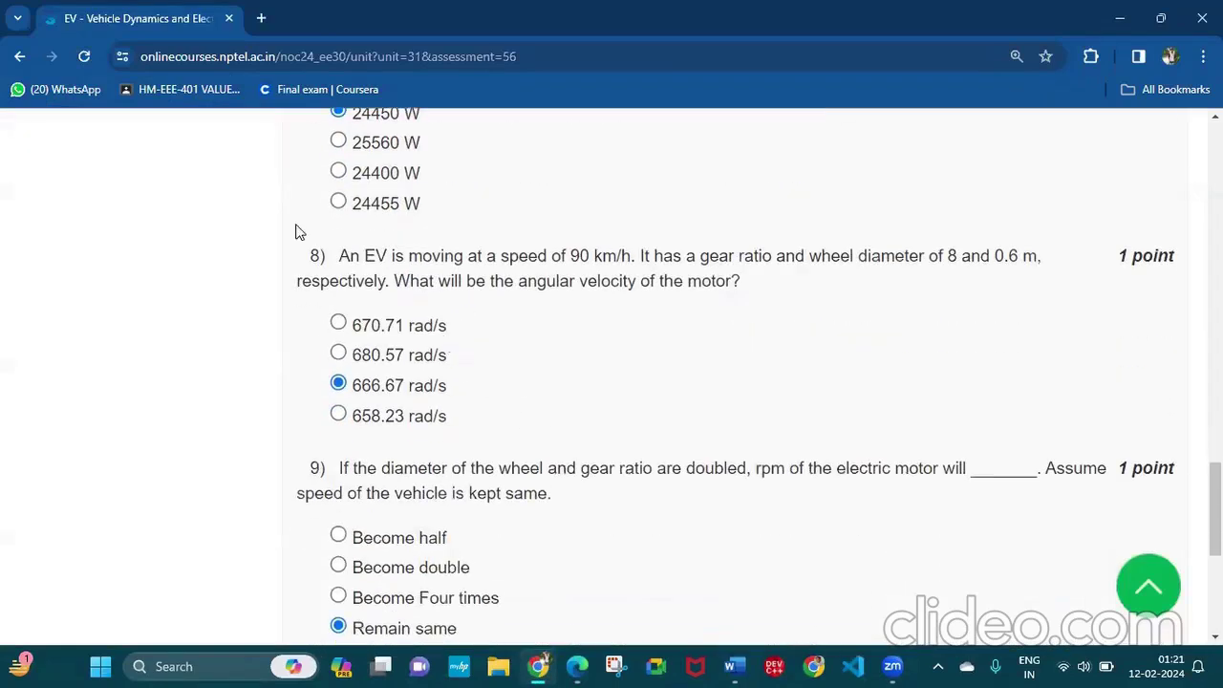
{"action": "left_click", "coordinate": [347, 271]}
{"action": "left_click_drag", "start_coordinate": [632, 257], "coordinate": [567, 266]}
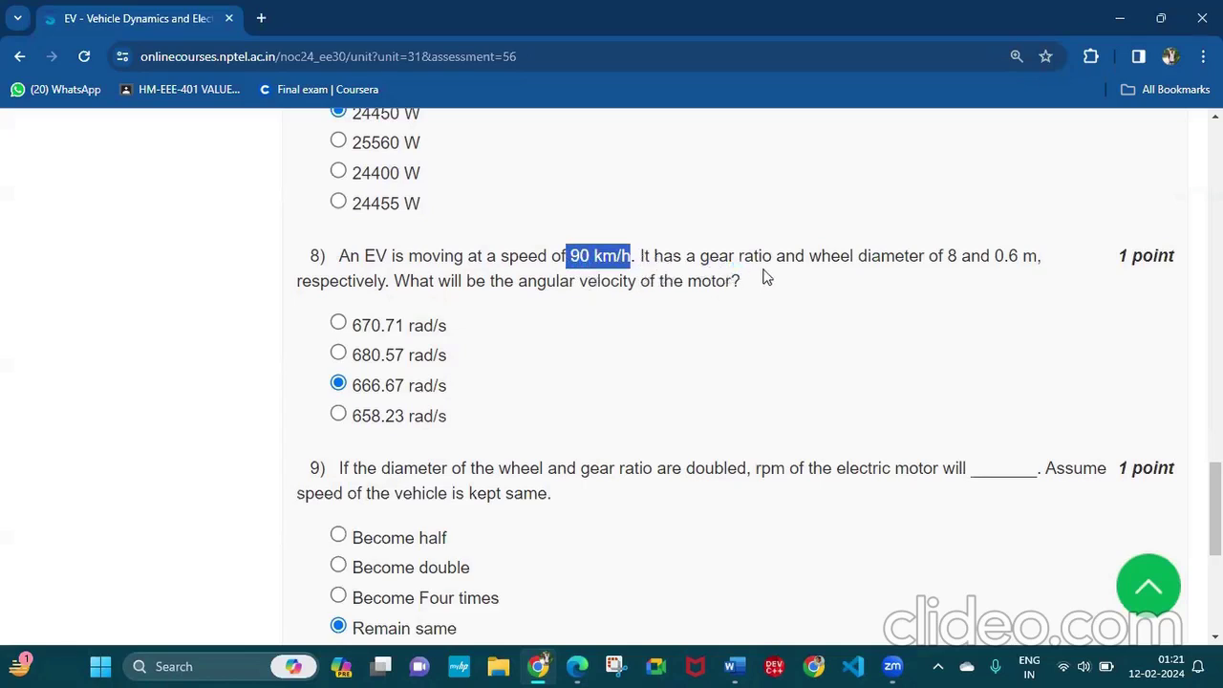
{"action": "left_click", "coordinate": [908, 274]}
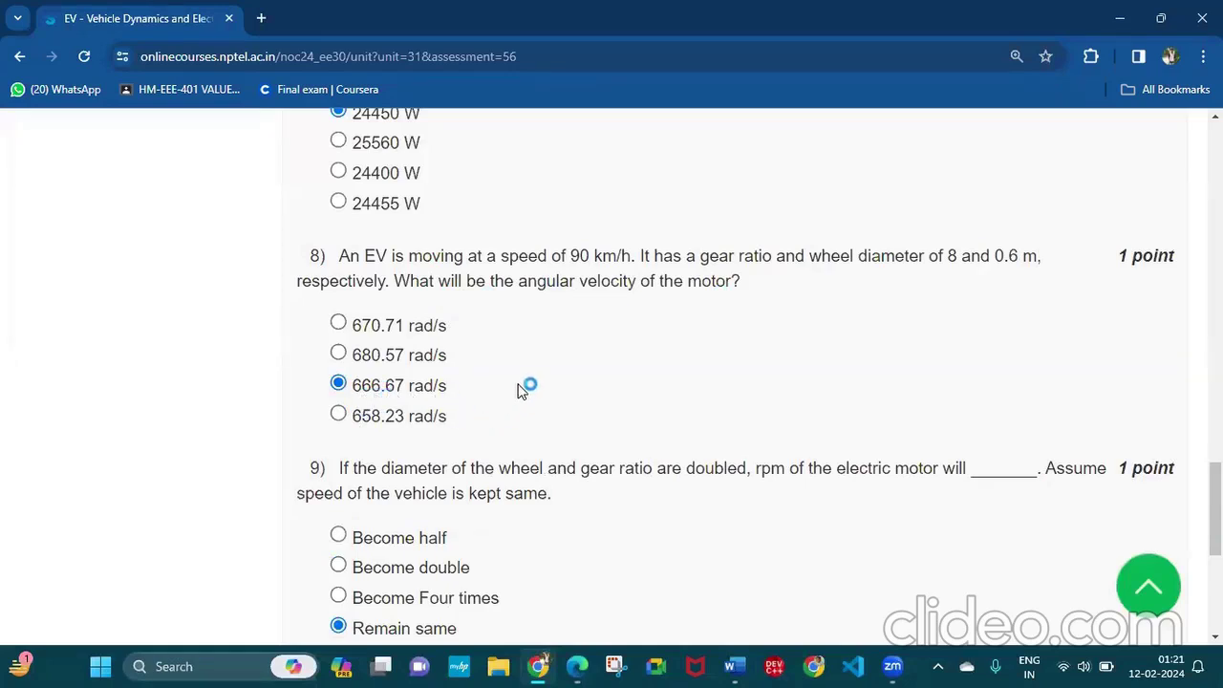
{"action": "scroll", "coordinate": [521, 387], "scroll_direction": "down", "scroll_amount": 2}
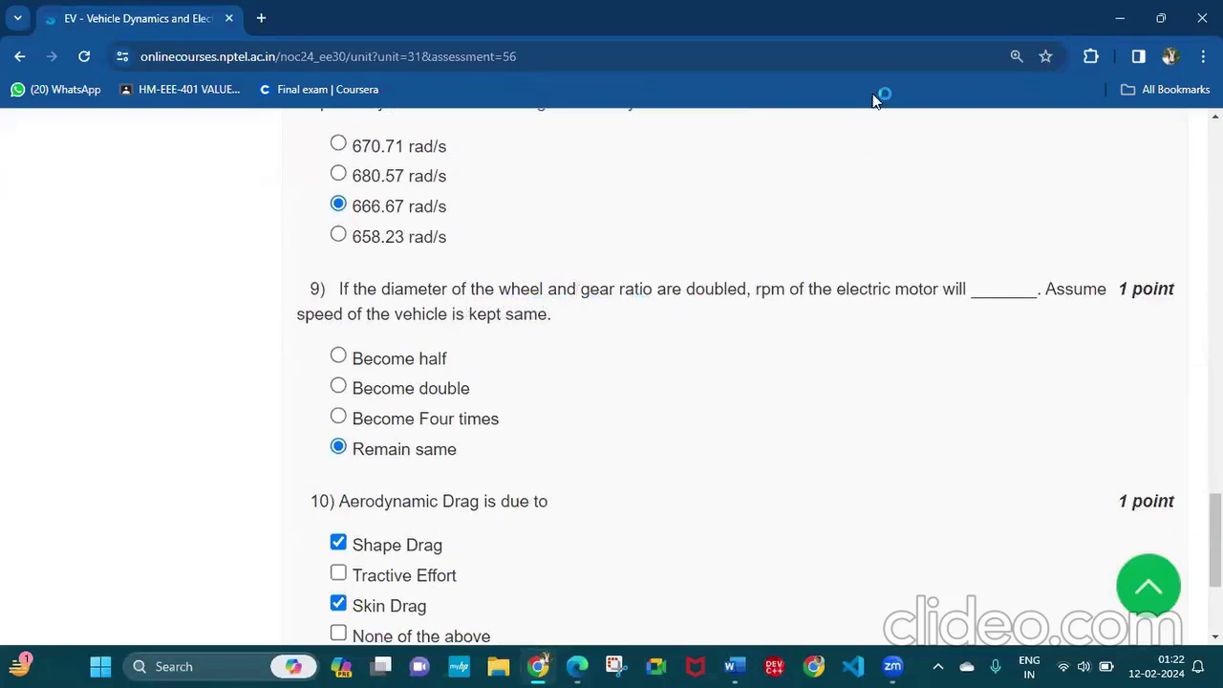
Step: Check the angular velocity working in the notes, then scroll the quiz down to Submit Answers
{"action": "left_click", "coordinate": [577, 666]}
{"action": "scroll", "coordinate": [449, 286], "scroll_direction": "down", "scroll_amount": 5}
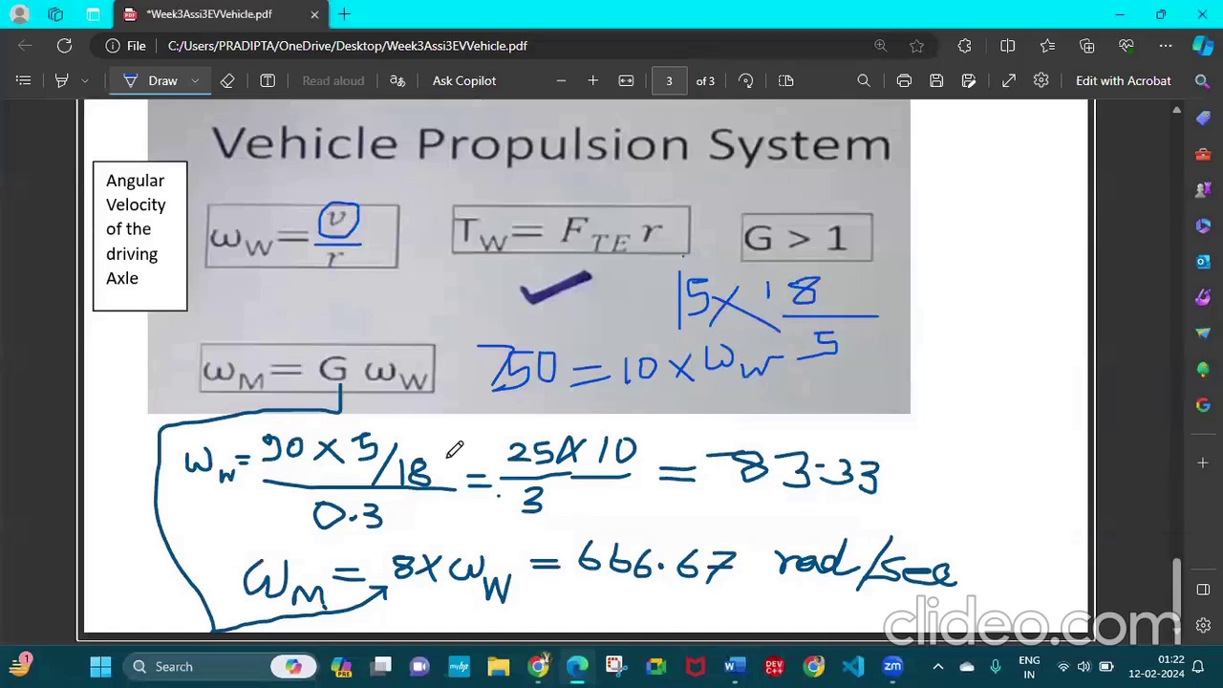
{"action": "left_click", "coordinate": [538, 667]}
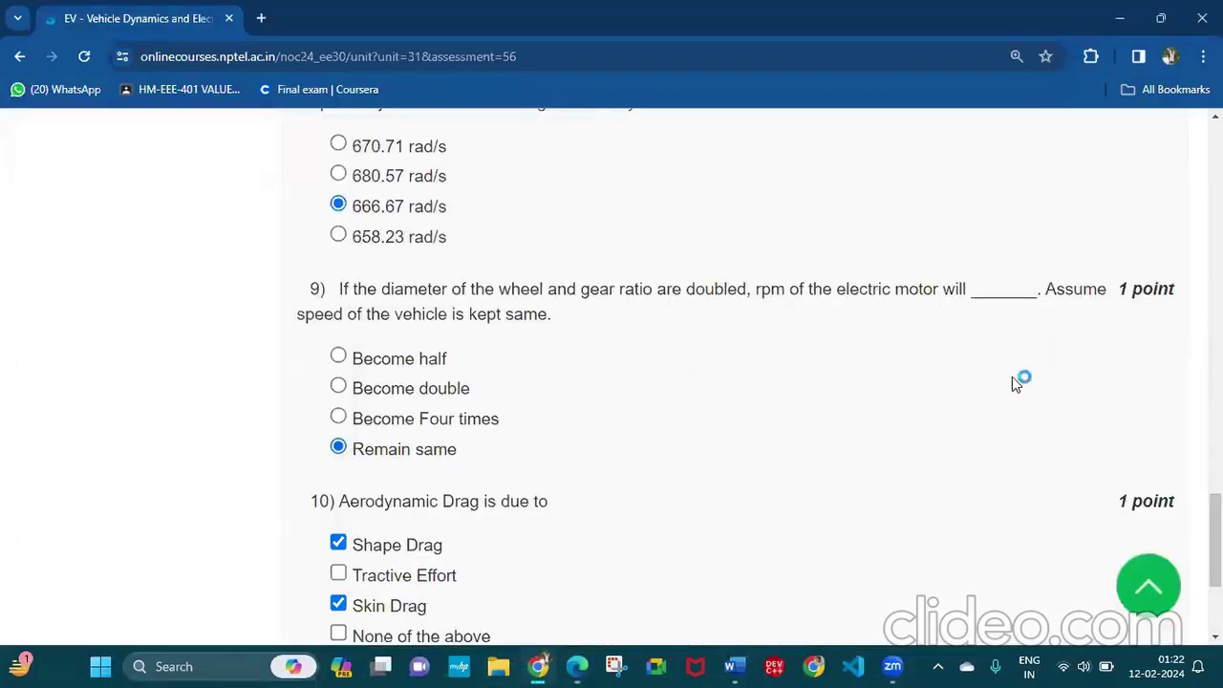
{"action": "scroll", "coordinate": [392, 521], "scroll_direction": "down", "scroll_amount": 2}
{"action": "scroll", "coordinate": [394, 520], "scroll_direction": "down", "scroll_amount": 1}
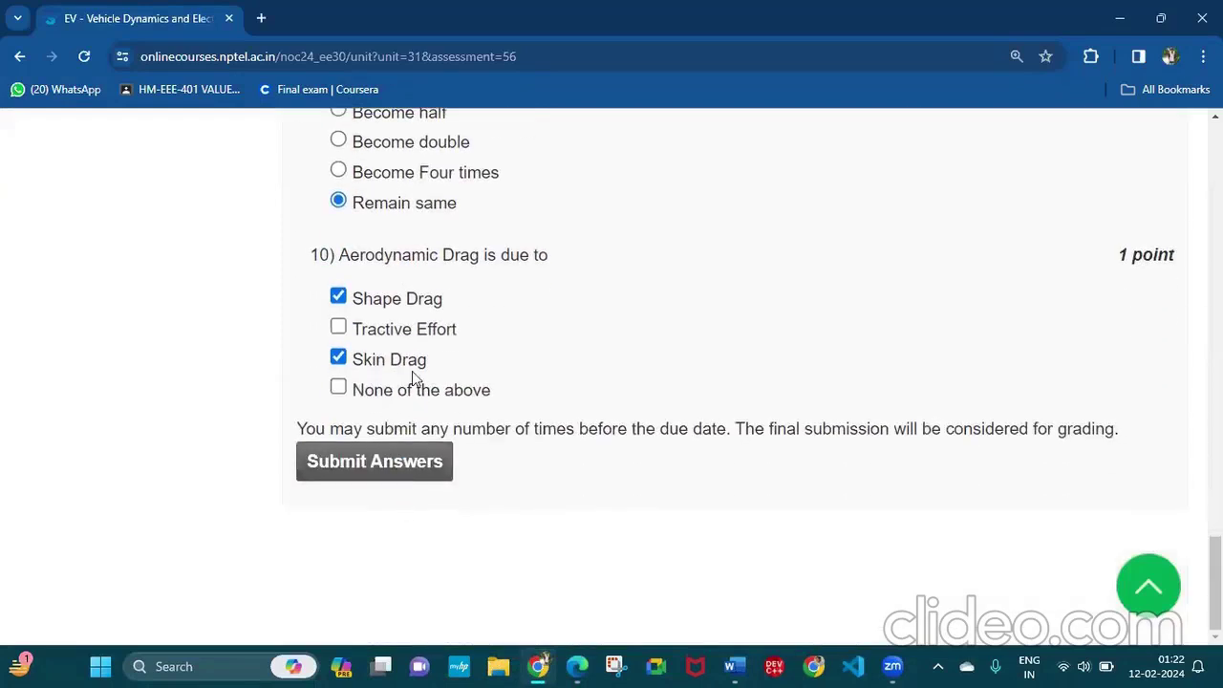